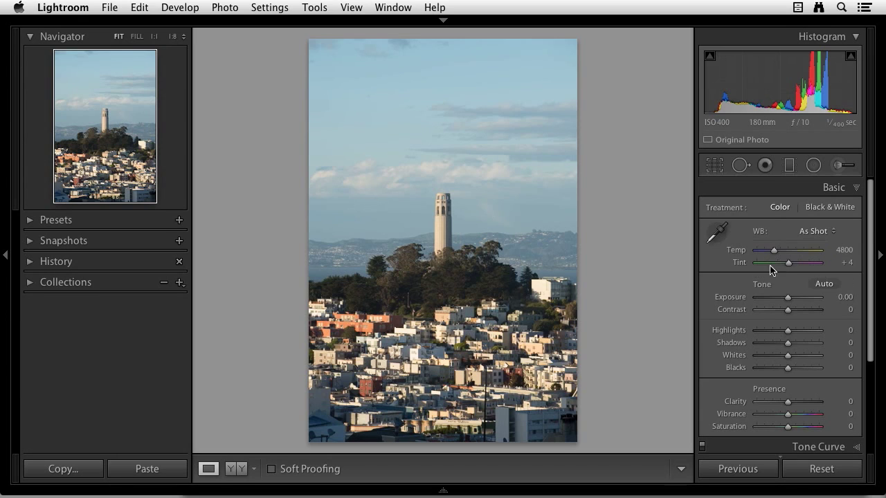
pyautogui.click(857, 188)
pyautogui.click(857, 188)
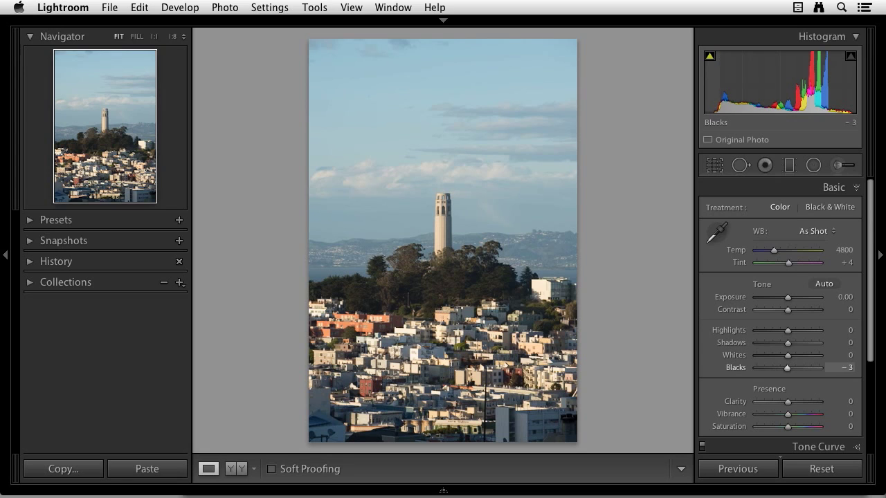
# Step: Adjust the tones directly in the histogram: Blacks −15, Shadows +4, Exposure −0.30, Highlights −22 and Whites −9
pyautogui.moveTo(724, 104); pyautogui.dragTo(710, 104)
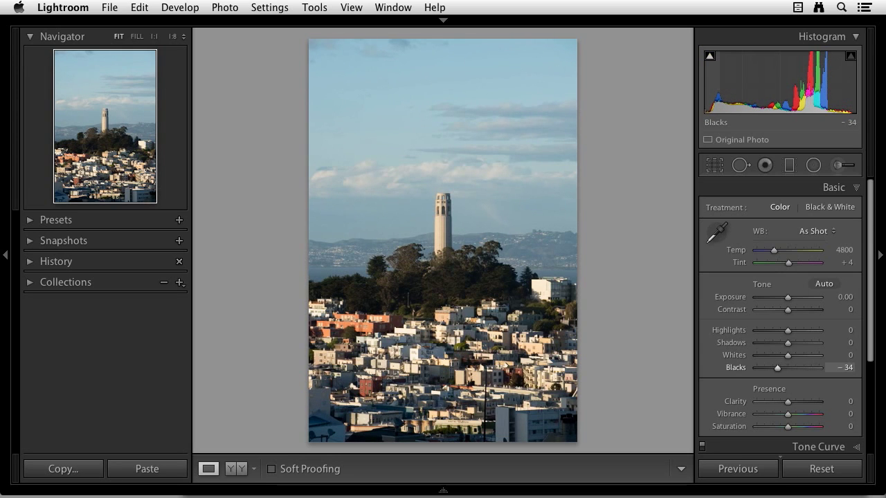
pyautogui.moveTo(713, 104)
pyautogui.mouseDown()
pyautogui.moveTo(735, 104)
pyautogui.moveTo(727, 103)
pyautogui.mouseUp()
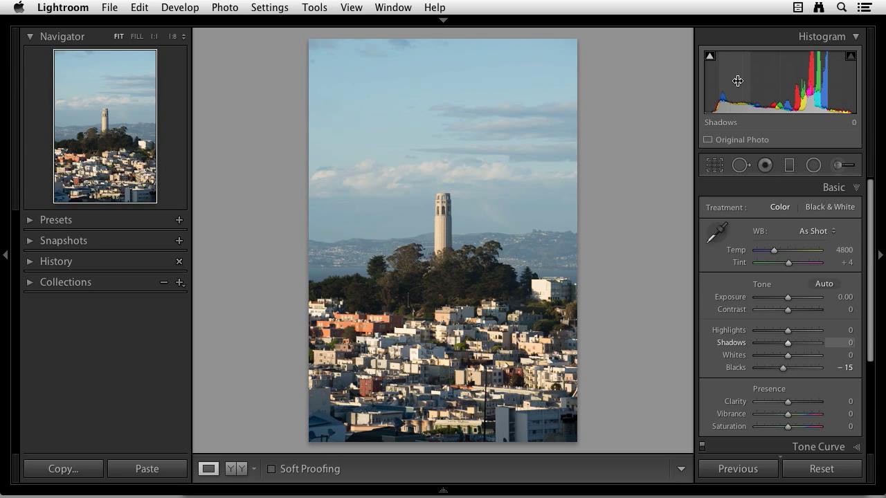
pyautogui.moveTo(737, 83); pyautogui.dragTo(757, 74)
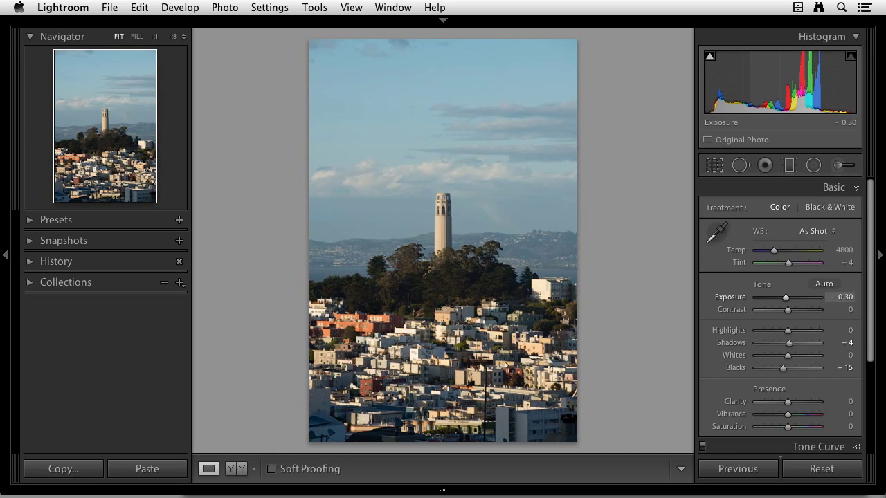
pyautogui.moveTo(827, 78); pyautogui.dragTo(852, 78)
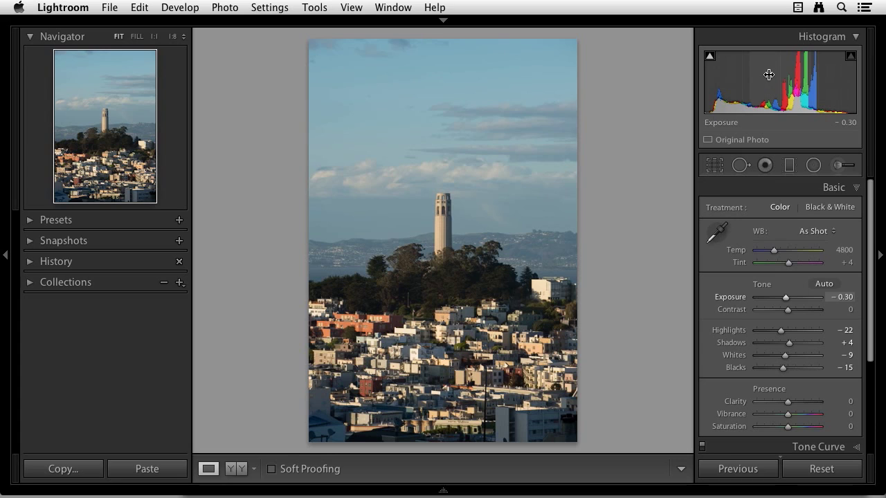
# Step: View the basic Lens Corrections options, and return to the Basic tone and color adjustments
pyautogui.click(858, 188)
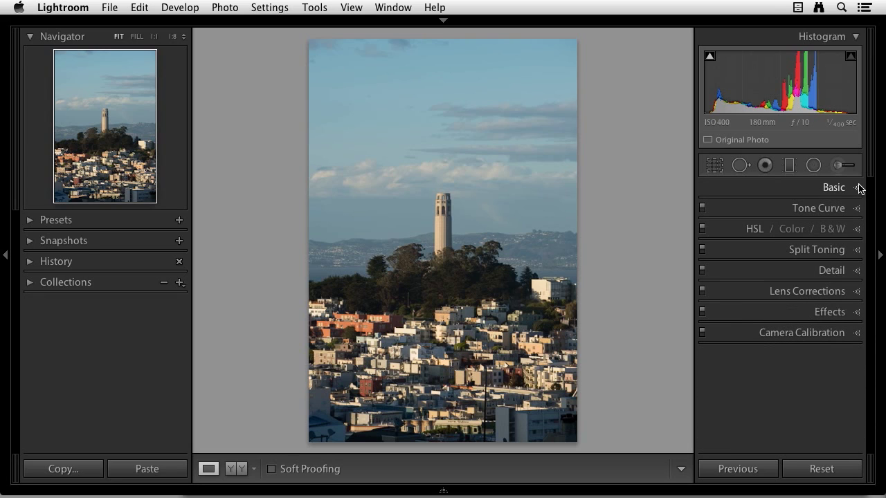
pyautogui.click(856, 292)
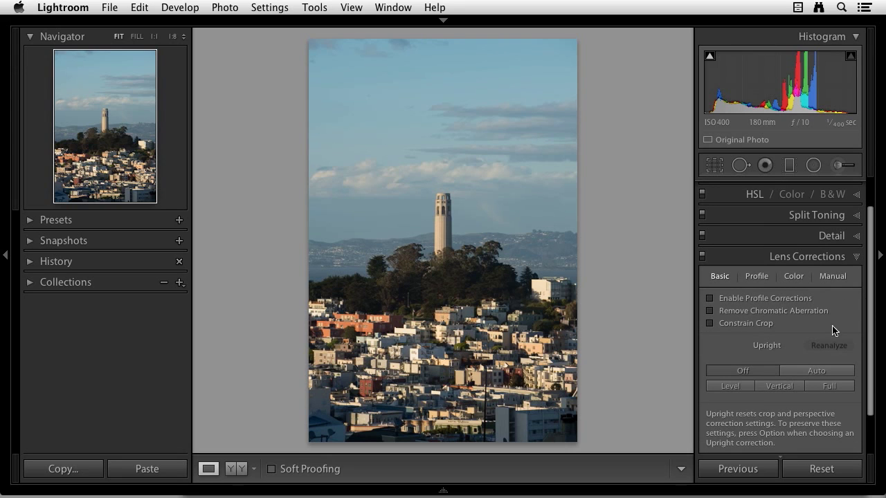
pyautogui.scroll(2, 835, 290)
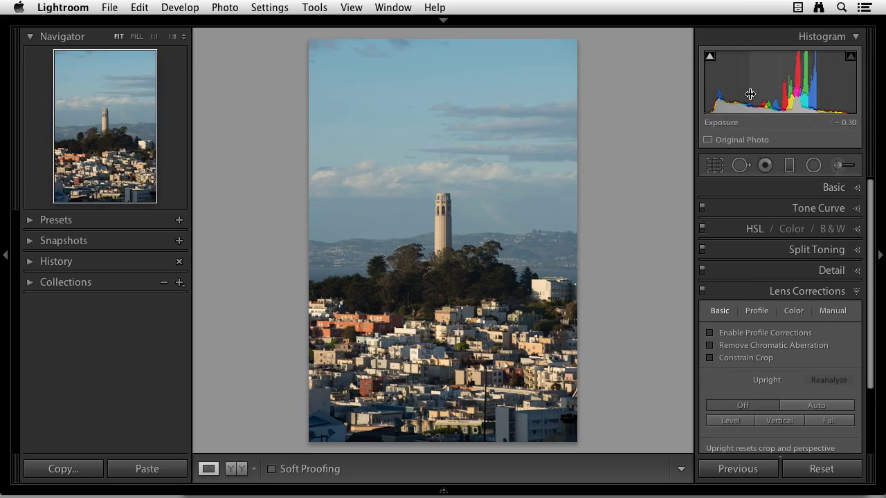
pyautogui.click(857, 189)
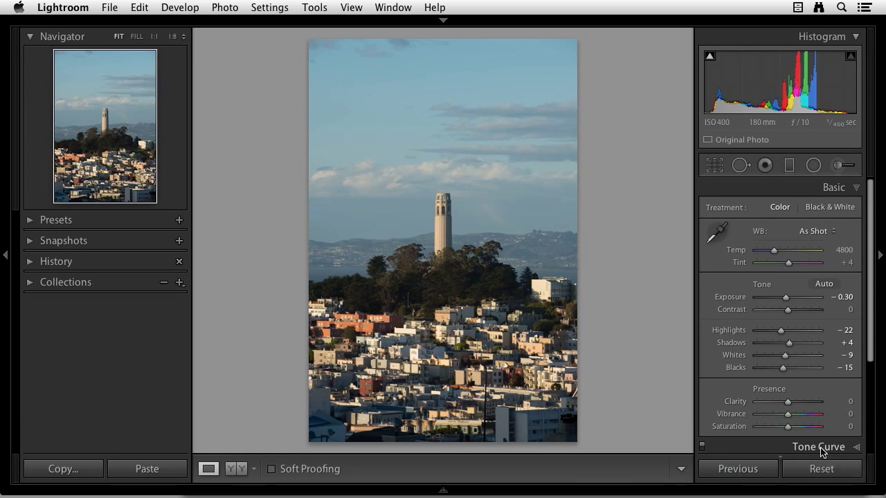
# Step: Reset all Develop adjustments on the tower photo
pyautogui.click(822, 468)
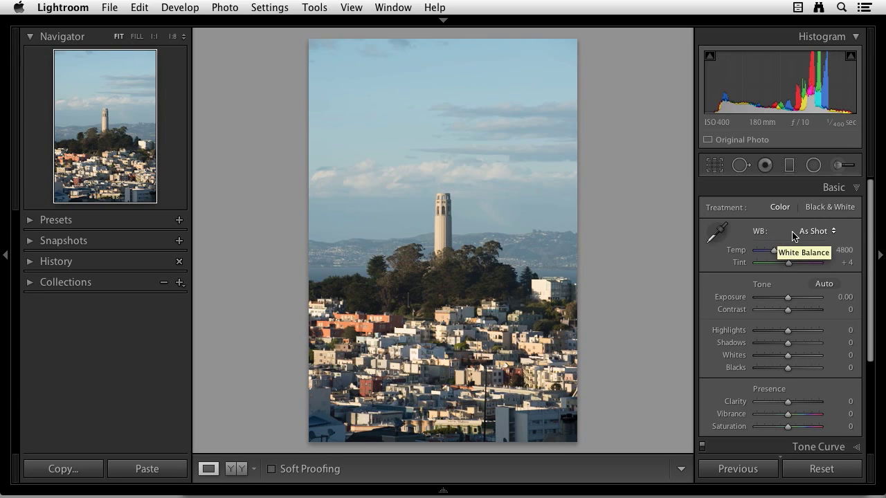
pyautogui.scroll(-5, 797, 246)
pyautogui.scroll(5, 796, 263)
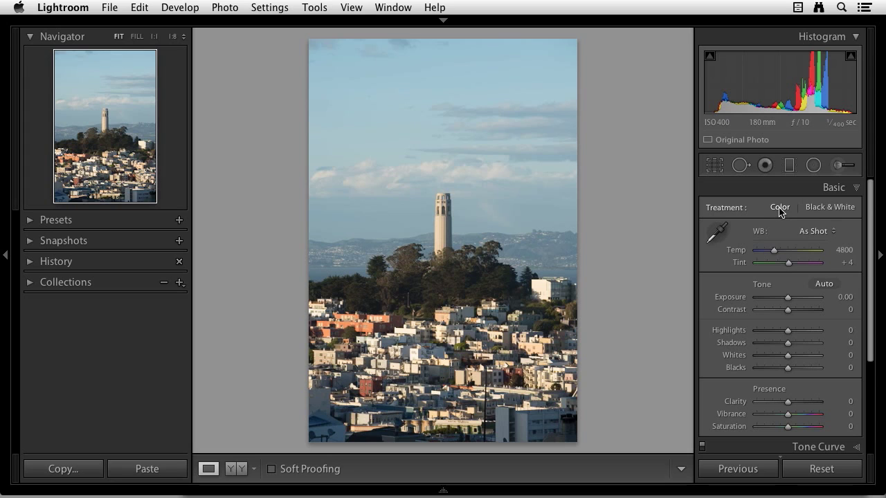
# Step: Preview the photo with the Black & White treatment and restore the Color treatment
pyautogui.click(827, 209)
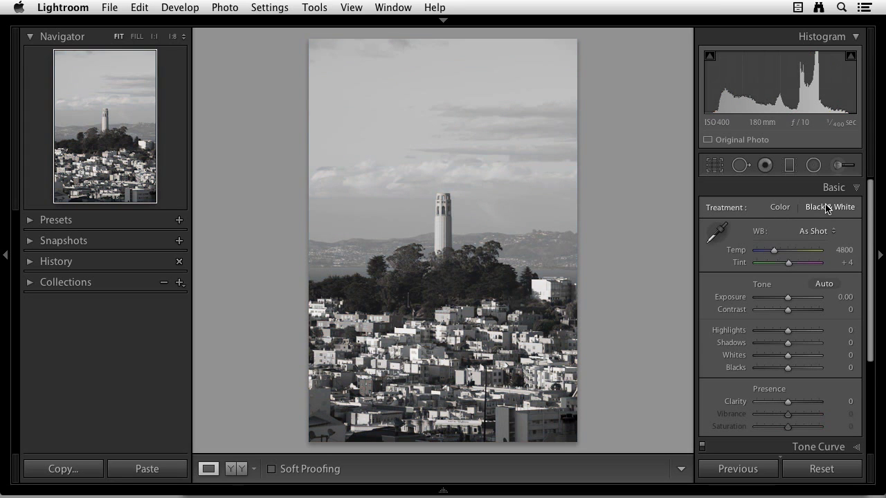
pyautogui.click(785, 210)
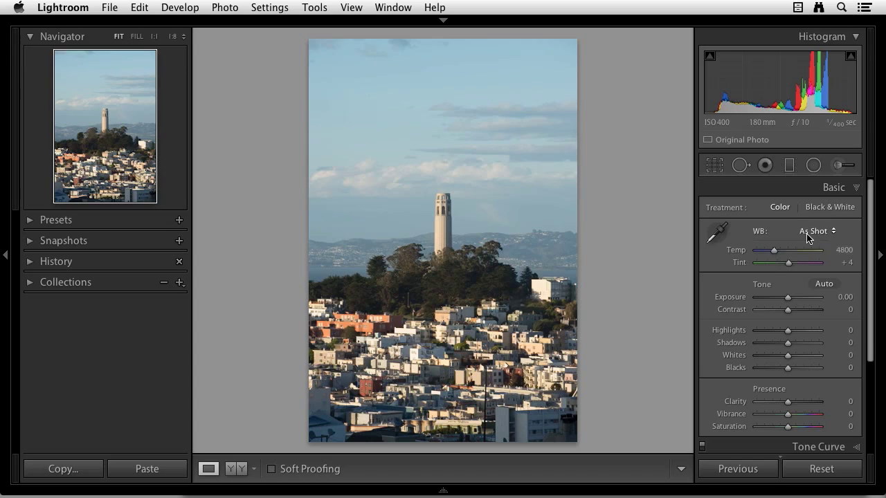
# Step: Try the Auto, Daylight and Cloudy white balance presets on the photo, one after another
pyautogui.click(833, 236)
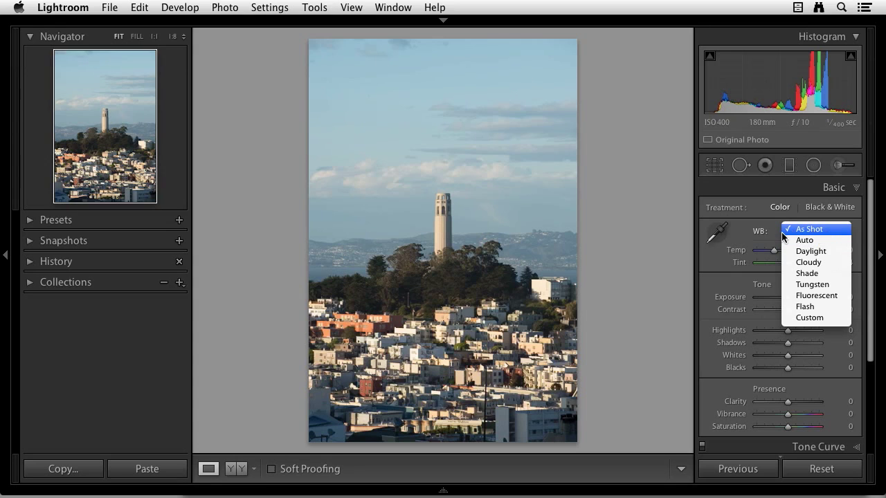
pyautogui.click(810, 244)
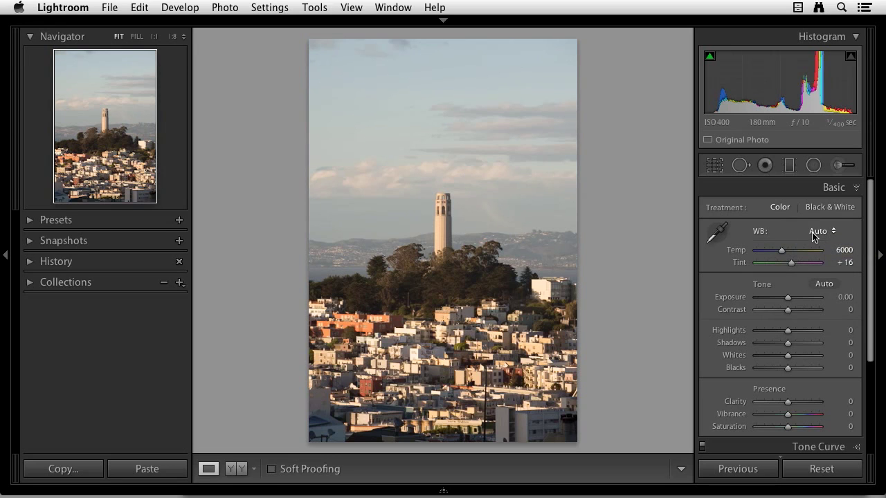
pyautogui.click(819, 238)
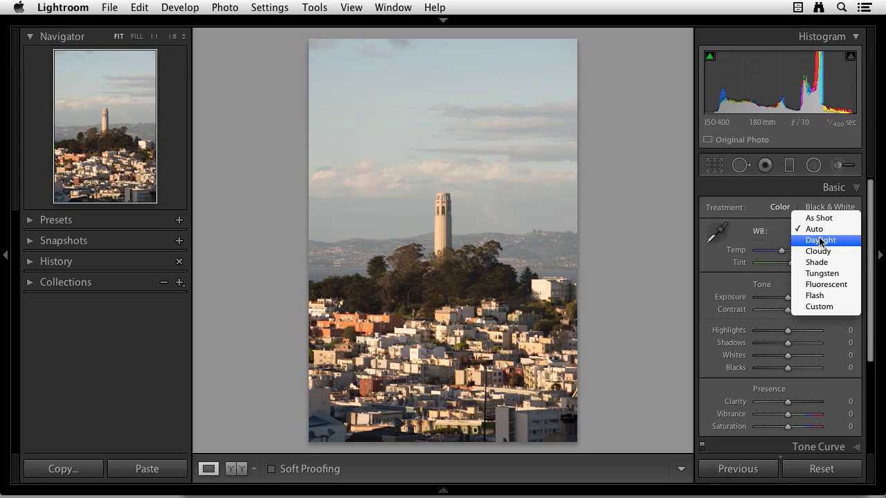
pyautogui.press('Escape')
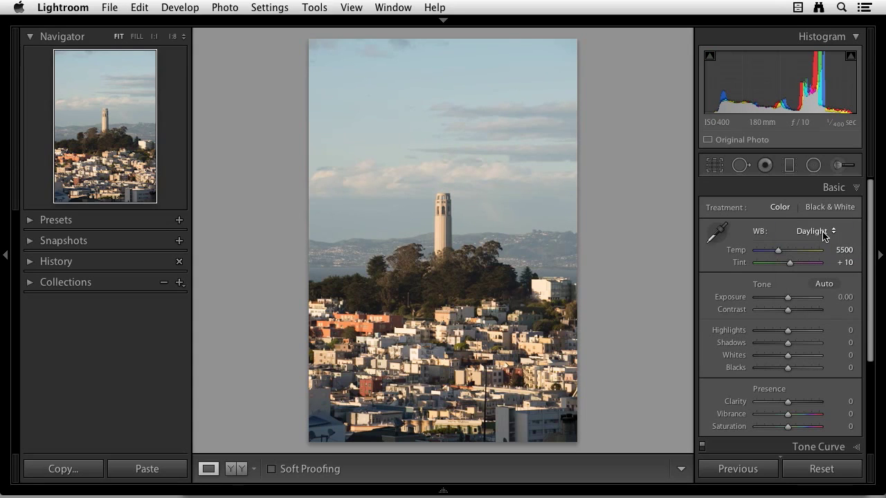
pyautogui.click(815, 231)
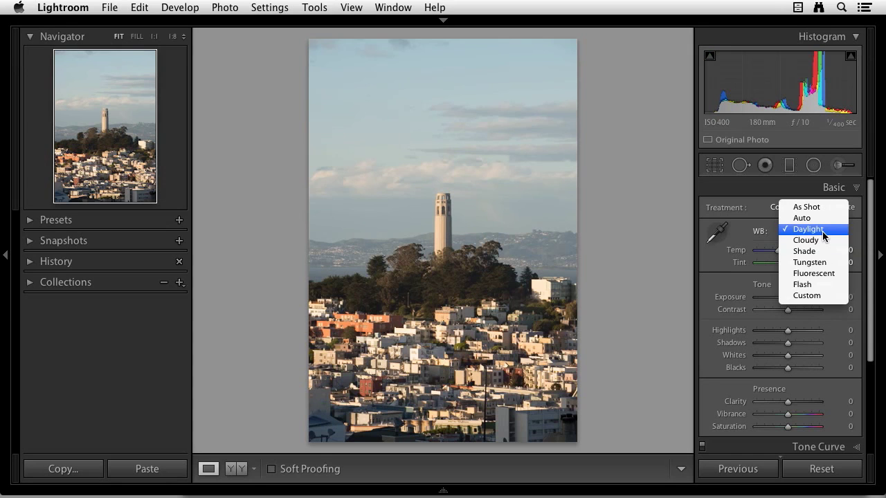
pyautogui.click(822, 240)
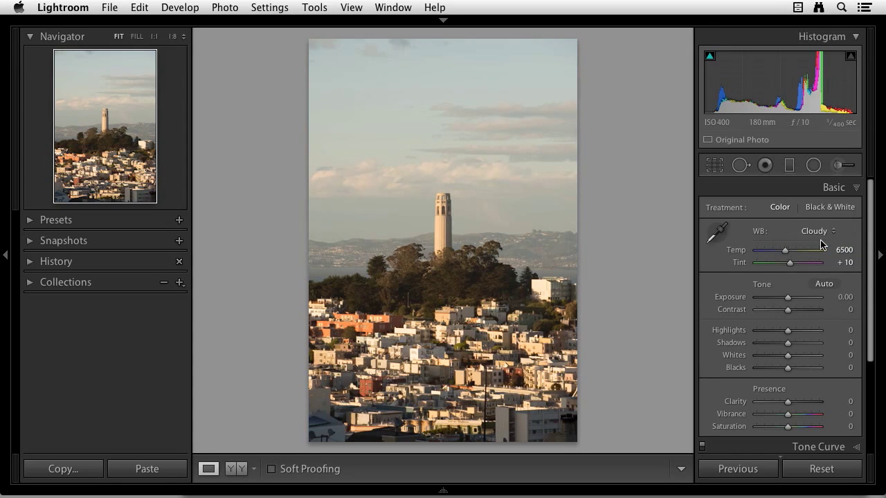
# Step: Try the Shade, Tungsten and Fluorescent white balance presets on the photo, one after another
pyautogui.click(816, 231)
pyautogui.click(817, 245)
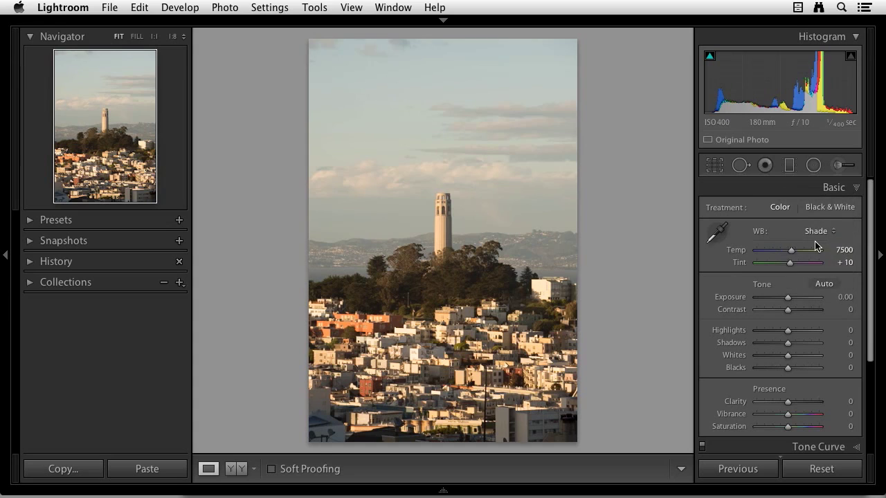
pyautogui.click(828, 234)
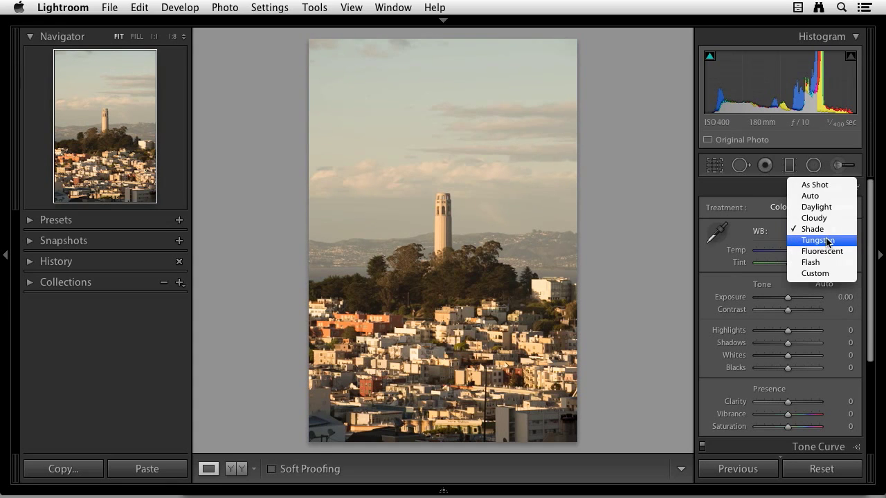
pyautogui.click(828, 241)
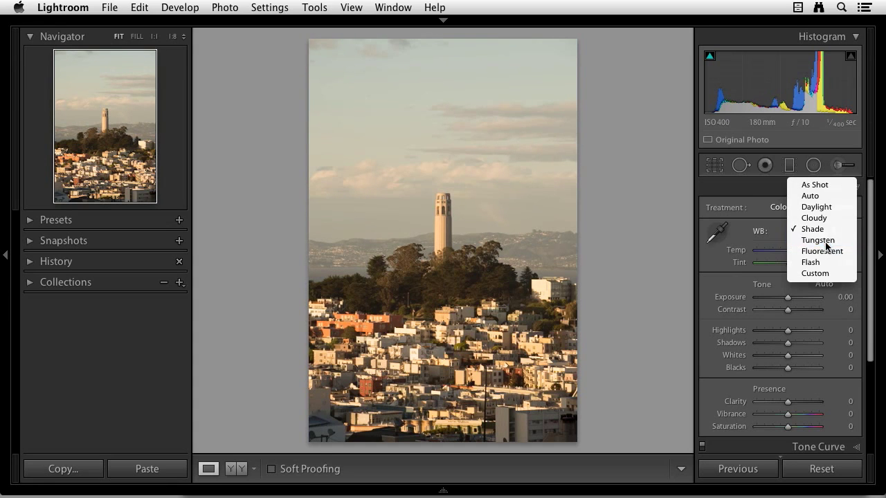
pyautogui.click(826, 232)
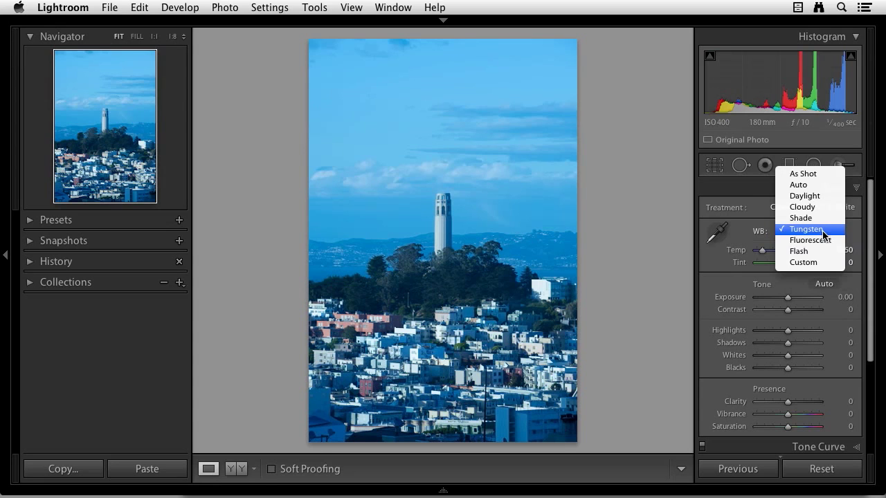
pyautogui.click(824, 241)
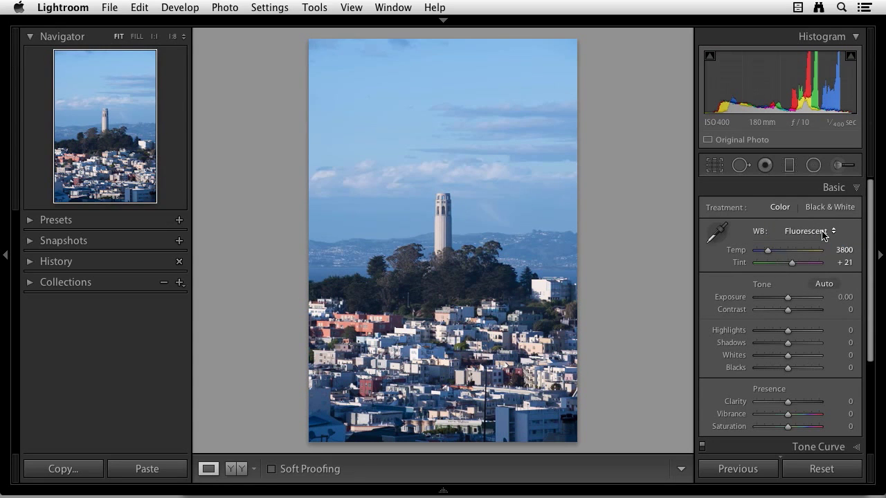
# Step: Try the Flash white balance preset and return the white balance to As Shot
pyautogui.click(824, 235)
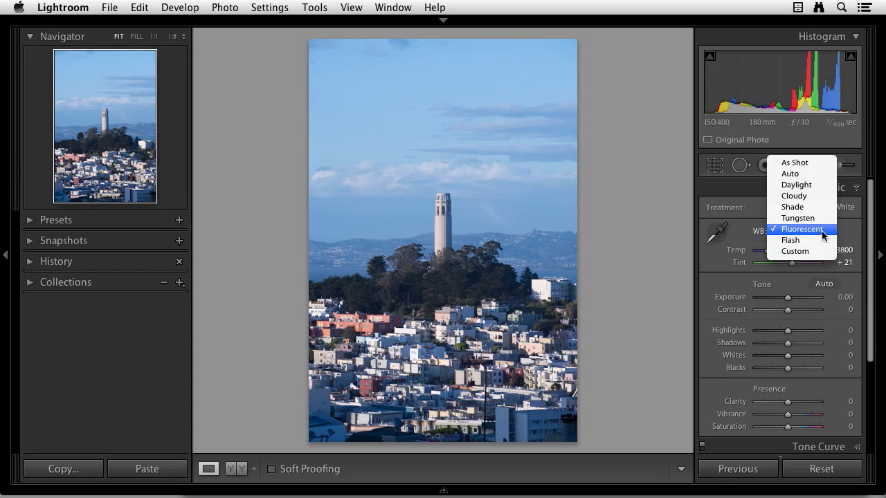
pyautogui.click(818, 240)
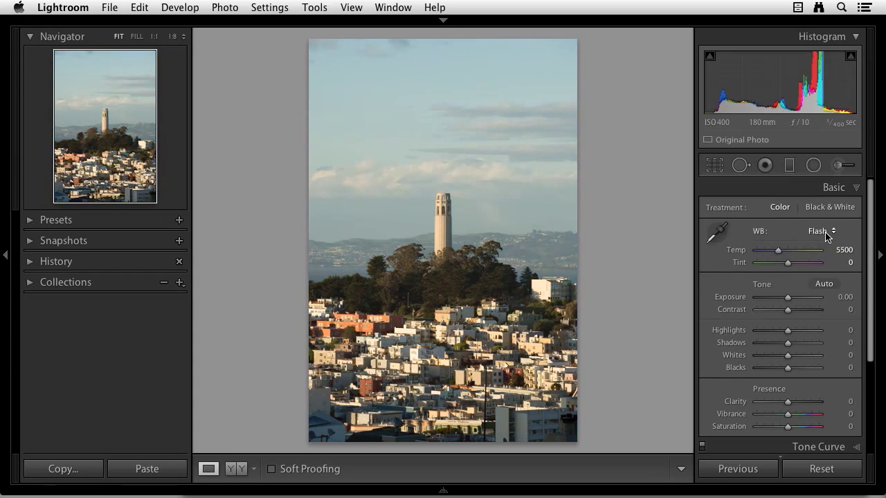
pyautogui.click(826, 233)
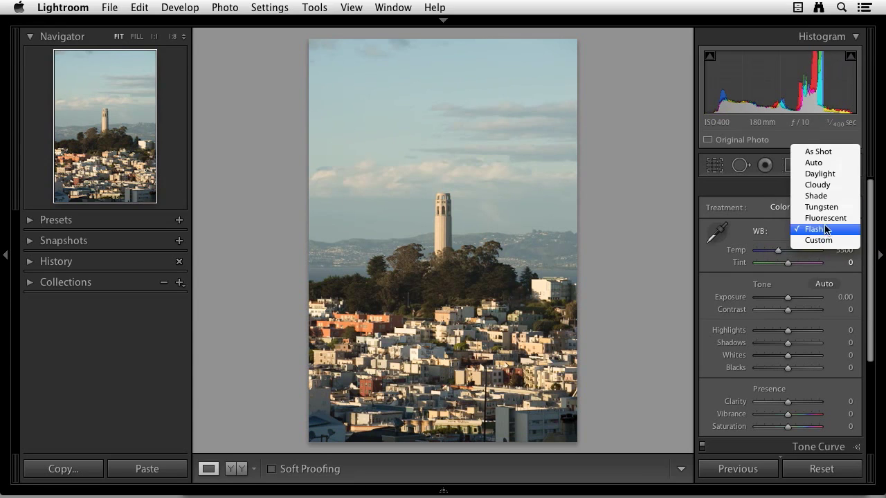
pyautogui.click(818, 153)
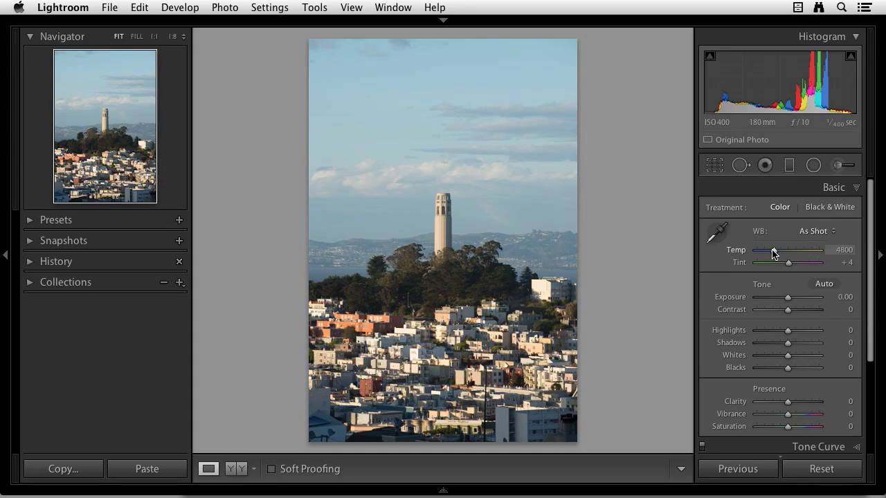
# Step: Try a color temperature of 50000 and a tint of +127, resetting each to its default in turn
pyautogui.moveTo(773, 250); pyautogui.dragTo(817, 254)
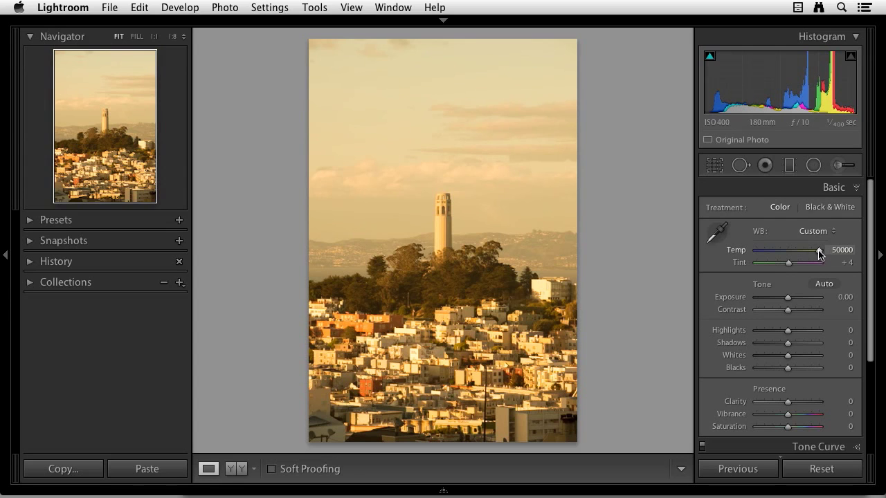
pyautogui.doubleClick(819, 251)
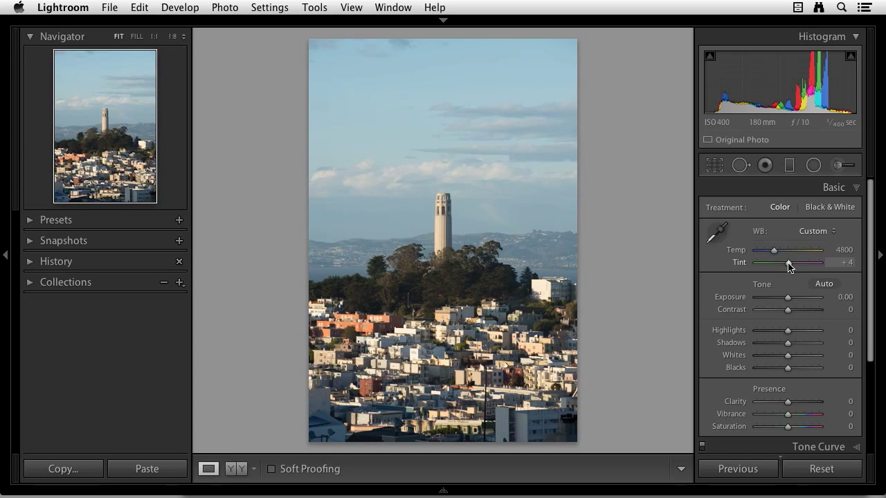
pyautogui.moveTo(788, 263); pyautogui.dragTo(814, 267)
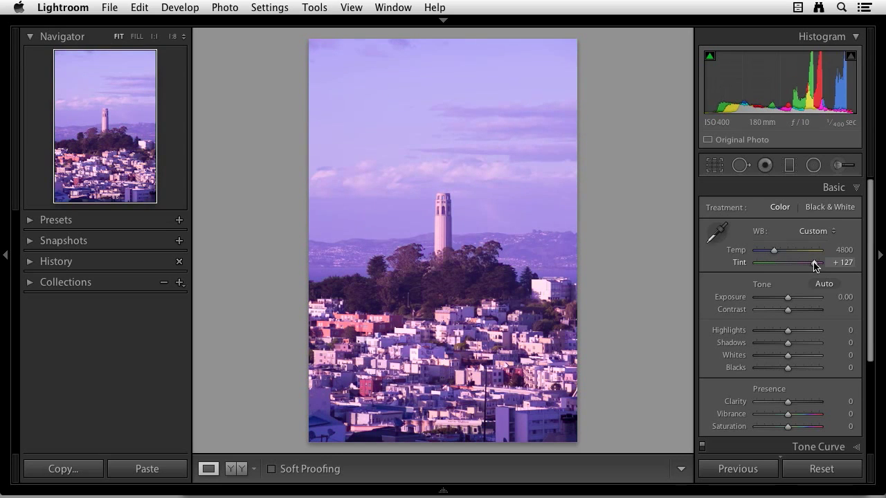
pyautogui.doubleClick(814, 265)
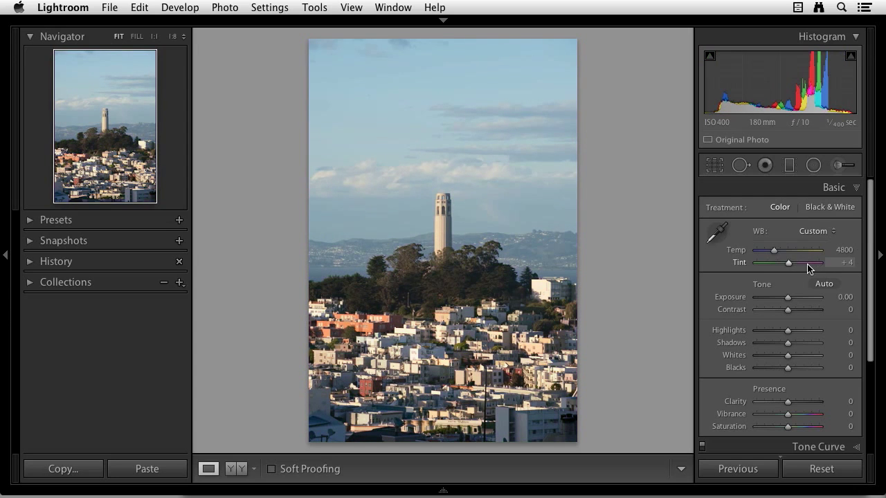
# Step: Enlarge the White Balance Selector's loupe scale slightly and sample a neutral target from the hills beside the tower
pyautogui.click(720, 236)
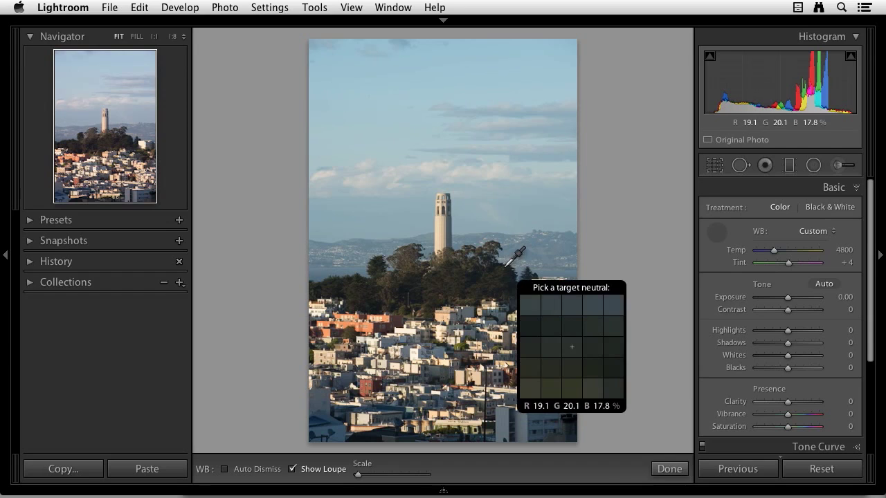
pyautogui.click(716, 234)
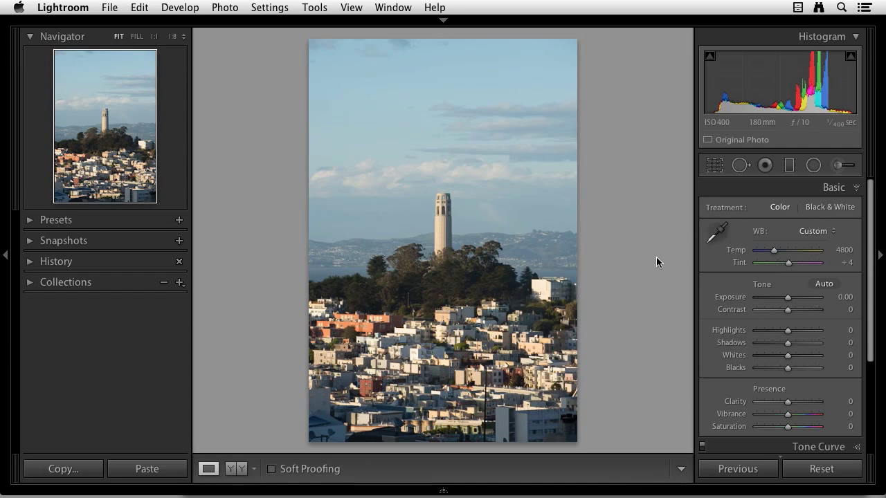
pyautogui.press('w')
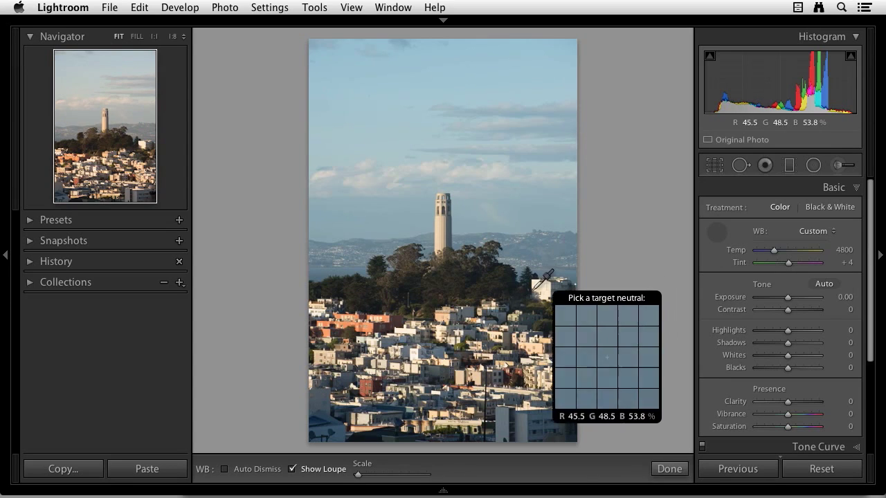
pyautogui.moveTo(358, 475)
pyautogui.mouseDown()
pyautogui.moveTo(427, 478)
pyautogui.moveTo(361, 477)
pyautogui.mouseUp()
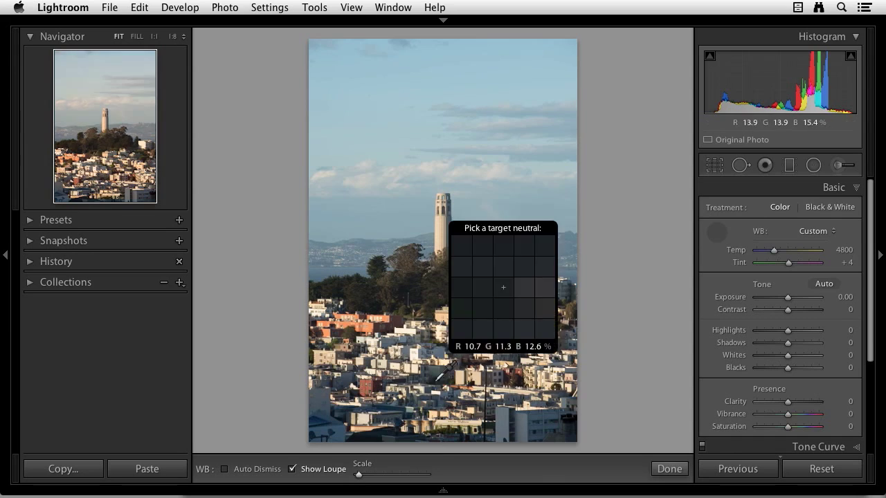
pyautogui.click(566, 248)
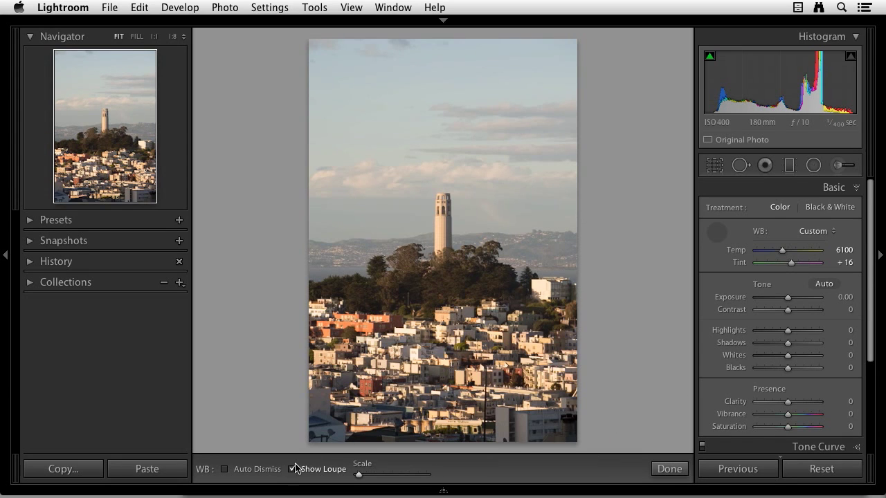
# Step: Enable Auto Dismiss for the White Balance Selector and sample three neutral targets on and above the hills near the tower, one after another
pyautogui.click(224, 470)
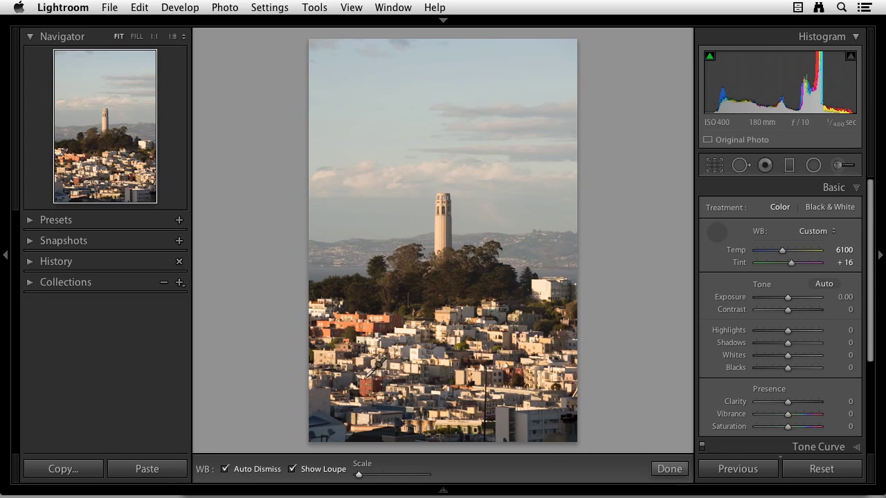
pyautogui.click(523, 253)
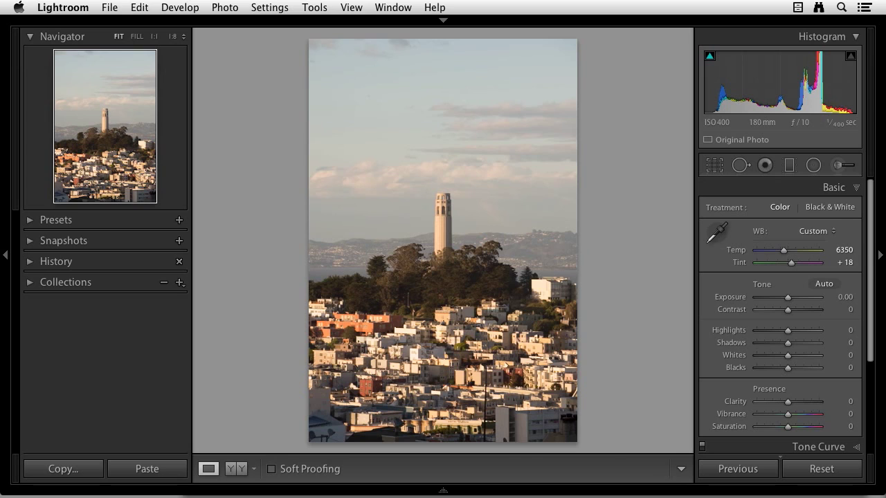
pyautogui.press('w')
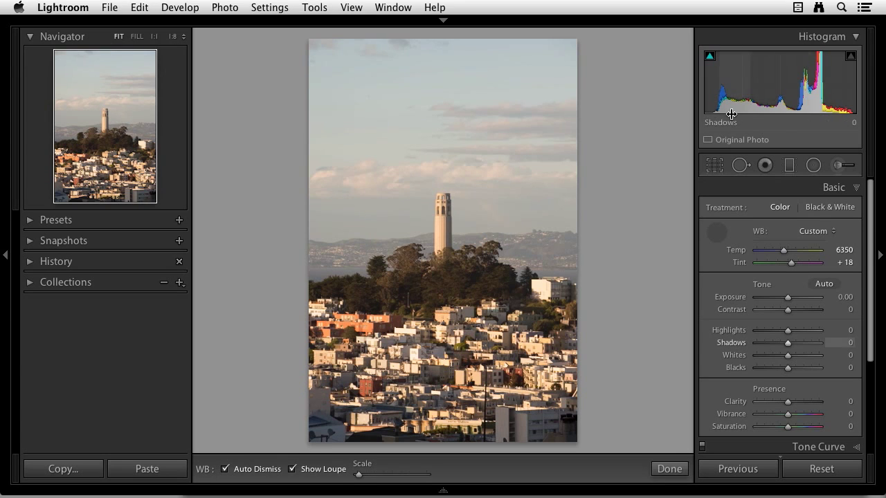
pyautogui.click(524, 240)
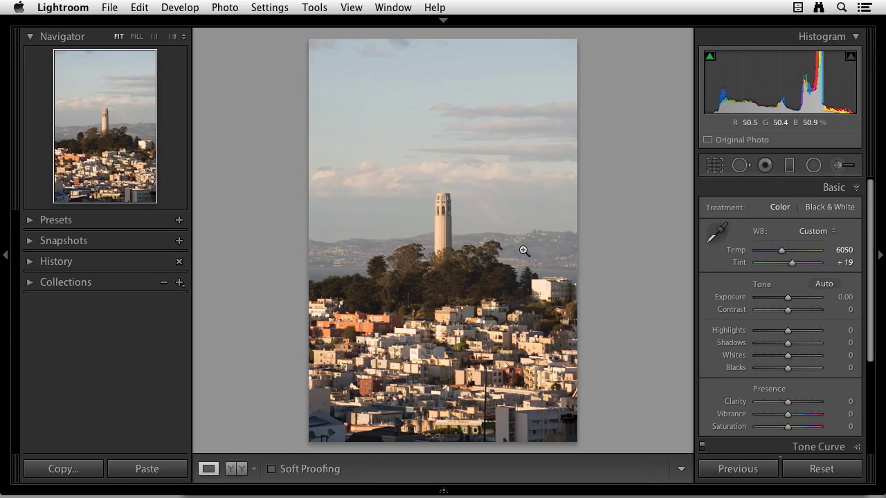
pyautogui.press('w')
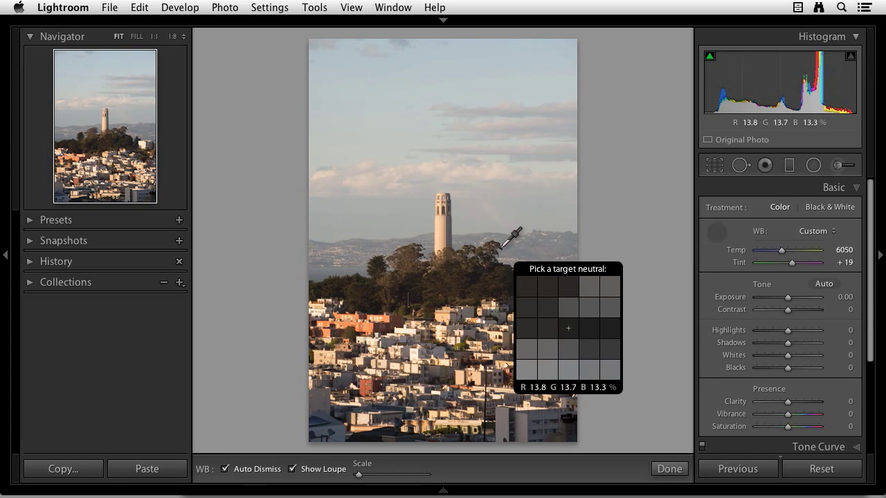
pyautogui.click(470, 239)
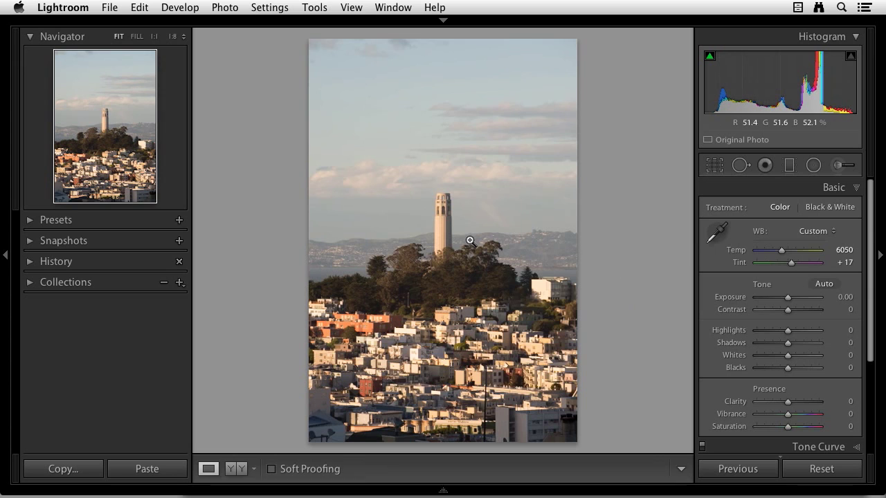
# Step: Turn off Auto Dismiss, sample a neutral giving a temperature of 5950 and tint of +18, and put the White Balance Selector away
pyautogui.press('w')
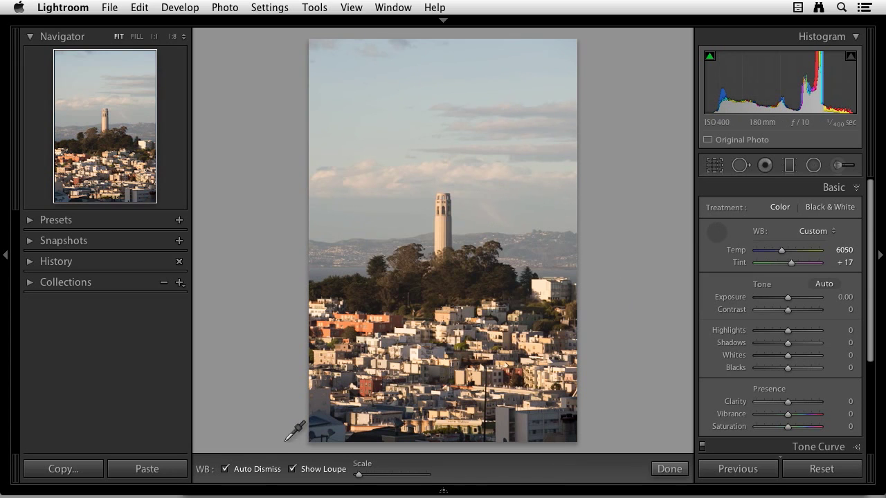
pyautogui.click(224, 470)
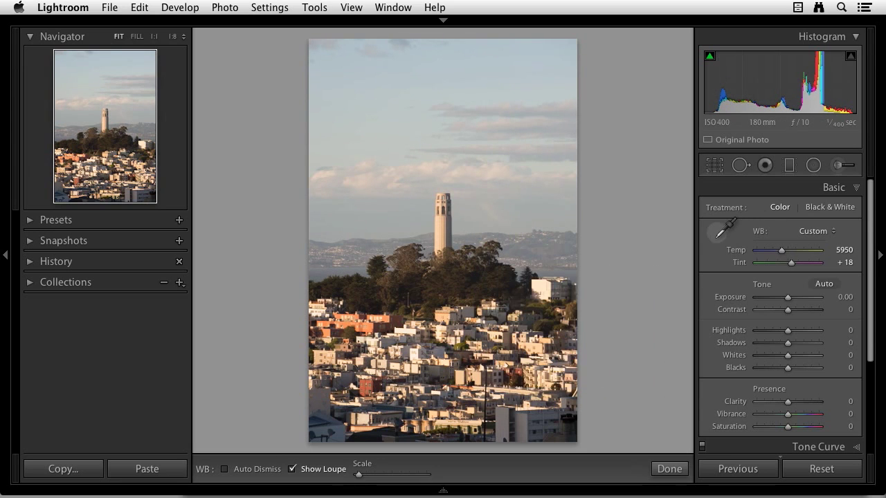
pyautogui.click(717, 236)
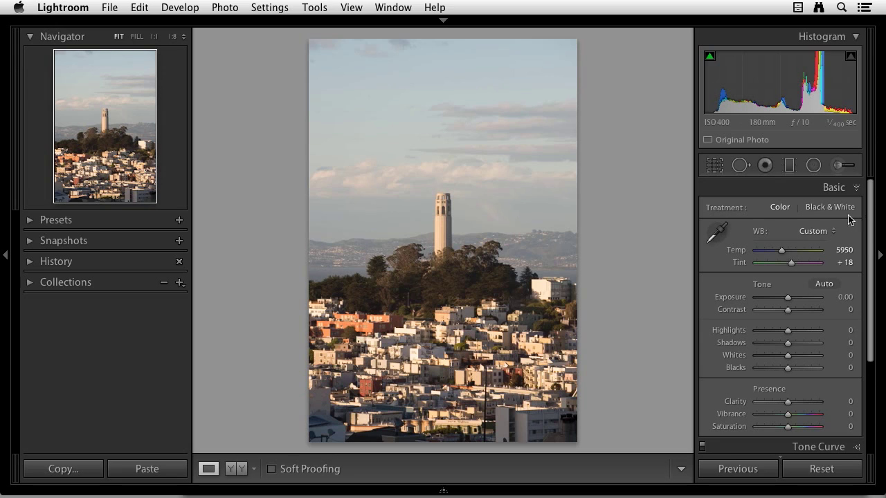
# Step: Try the automatic tone adjustment on the photo and reset all tone settings to their defaults
pyautogui.click(830, 231)
pyautogui.click(830, 231)
pyautogui.click(824, 284)
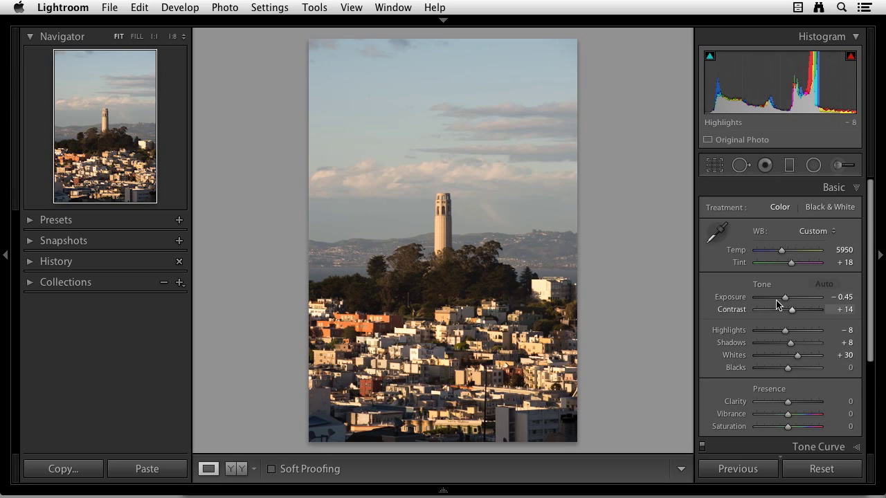
pyautogui.press('alt')
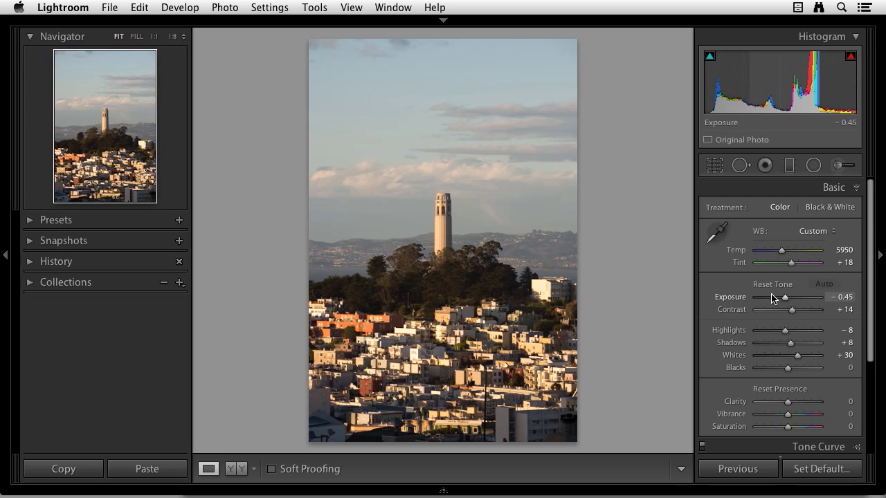
pyautogui.keyDown('alt'); pyautogui.click(768, 286); pyautogui.keyUp('alt')
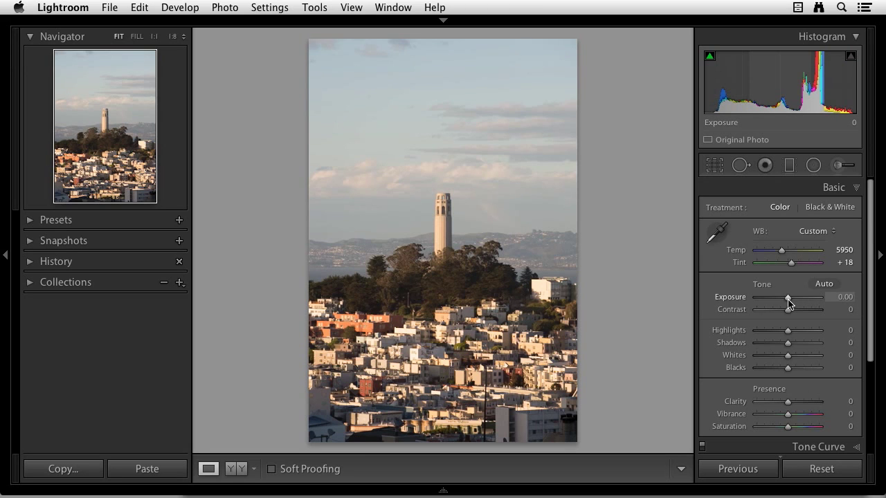
# Step: Try exposure values of -1.15, -1.50 and +1.80 on the photo, one after another
pyautogui.moveTo(788, 302); pyautogui.dragTo(780, 301)
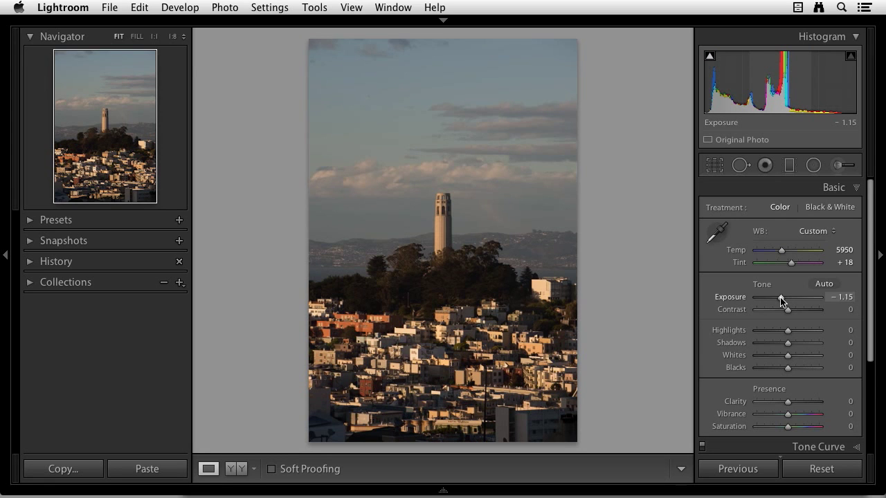
pyautogui.moveTo(781, 301); pyautogui.dragTo(779, 301)
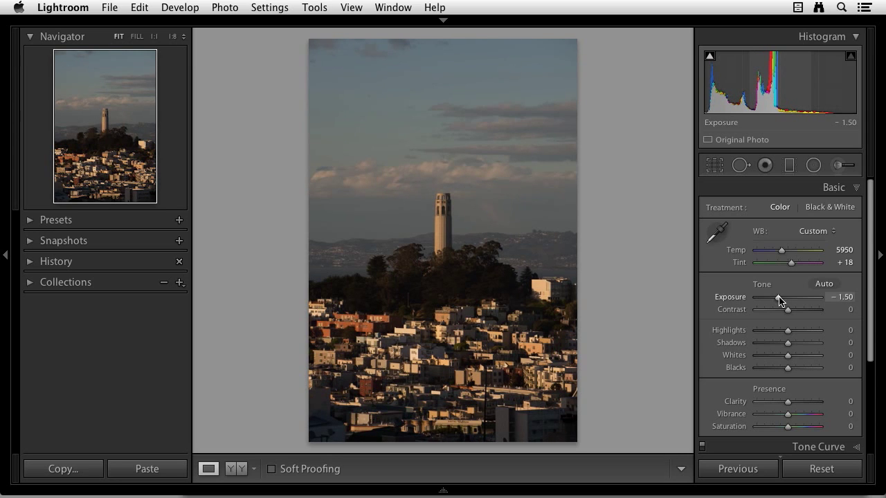
pyautogui.moveTo(780, 300); pyautogui.dragTo(802, 302)
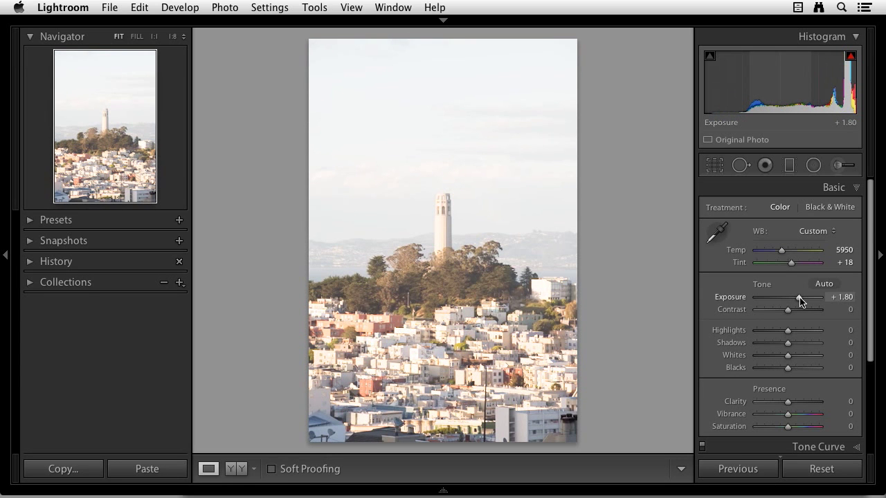
# Step: Raise and lower the exposure value in 0.10 increments, ending at -0.50
pyautogui.click(844, 298)
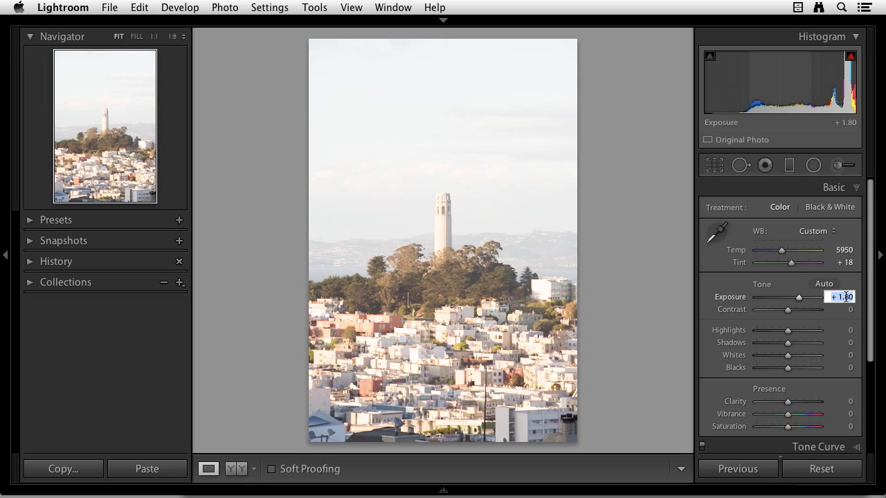
pyautogui.press('Up')
pyautogui.press('Up')
pyautogui.press('Up')
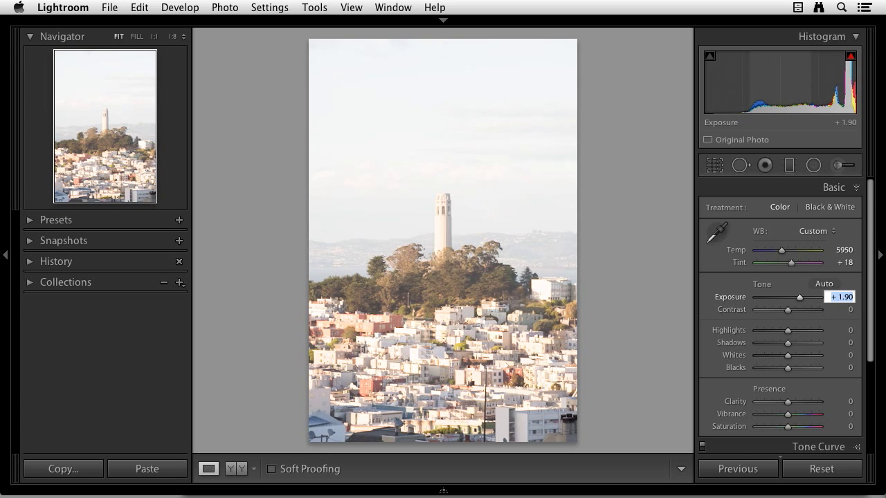
pyautogui.press('Down')
pyautogui.press('Down')
pyautogui.press('Down')
pyautogui.press('Down')
pyautogui.press('Down')
pyautogui.press('Down')
pyautogui.press('Down')
pyautogui.press('Down')
pyautogui.press('Down')
pyautogui.press('Down')
pyautogui.press('Down')
pyautogui.press('Down')
pyautogui.press('Down')
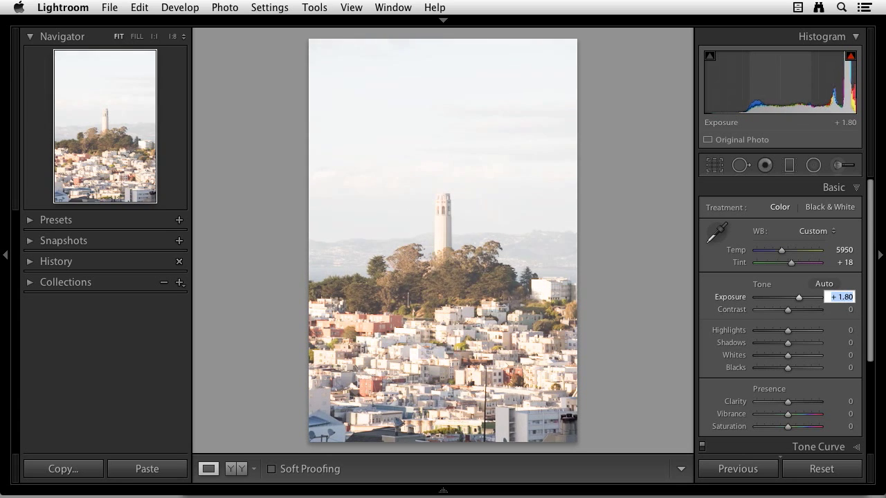
pyautogui.press('Down')
pyautogui.press('Down')
pyautogui.press('Down')
pyautogui.press('Down')
pyautogui.press('Down')
pyautogui.press('Down')
pyautogui.press('Down')
pyautogui.press('Down')
pyautogui.press('Down')
pyautogui.press('Down')
pyautogui.press('Down')
pyautogui.press('Down')
pyautogui.press('Down')
pyautogui.press('Down')
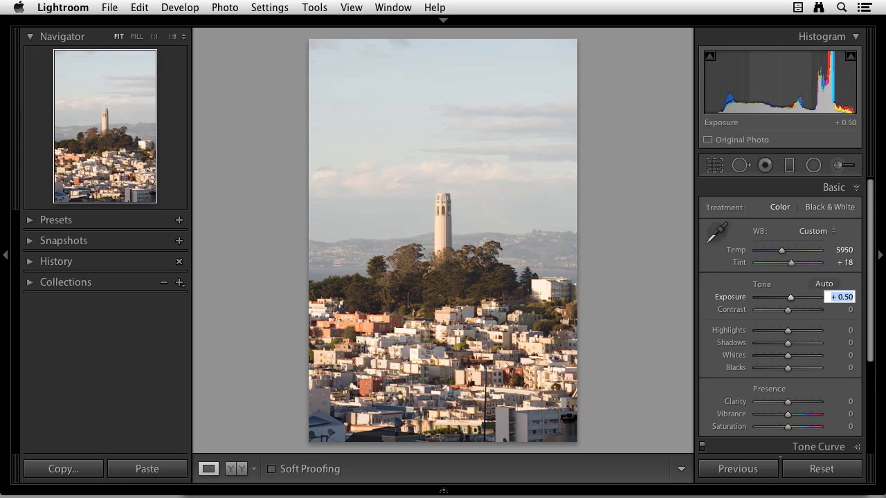
pyautogui.press('Down')
pyautogui.press('Down')
pyautogui.press('Down')
pyautogui.press('Down')
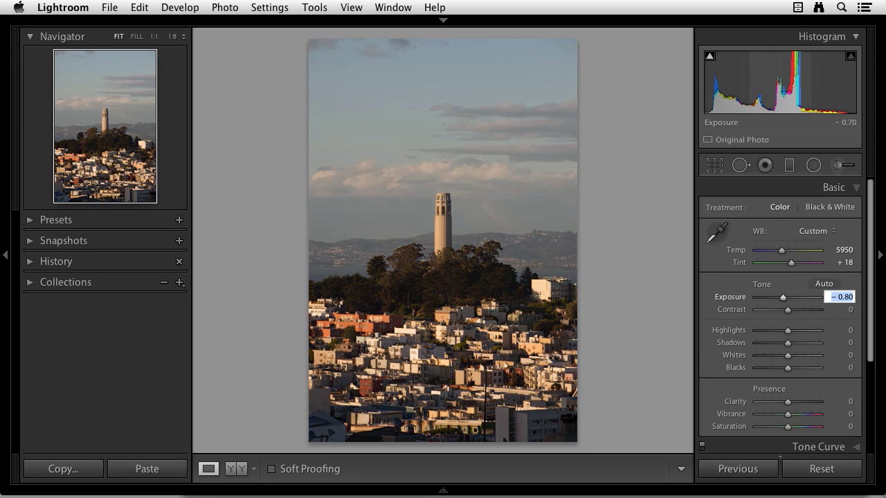
pyautogui.press('Up')
pyautogui.press('Up')
pyautogui.press('Up')
pyautogui.press('Up')
pyautogui.press('Up')
pyautogui.press('Up')
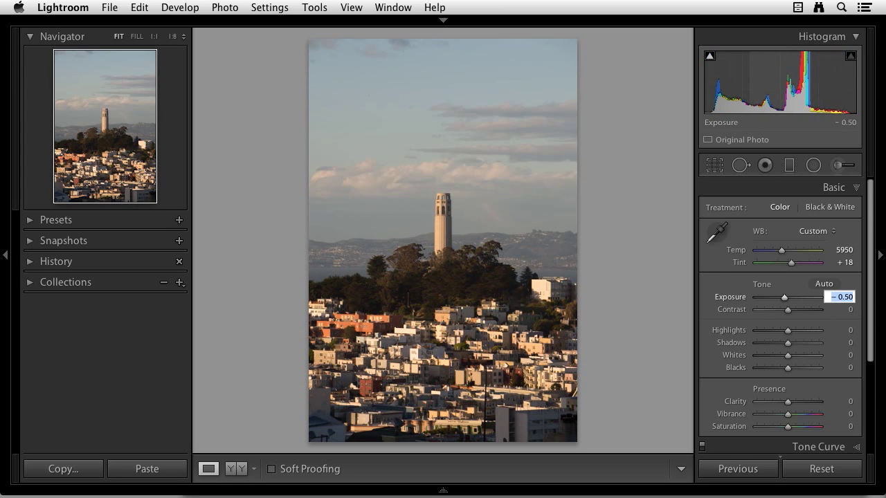
# Step: Try exposure values of +3.25 and +1.65, and reset the exposure to its default
pyautogui.click(808, 297)
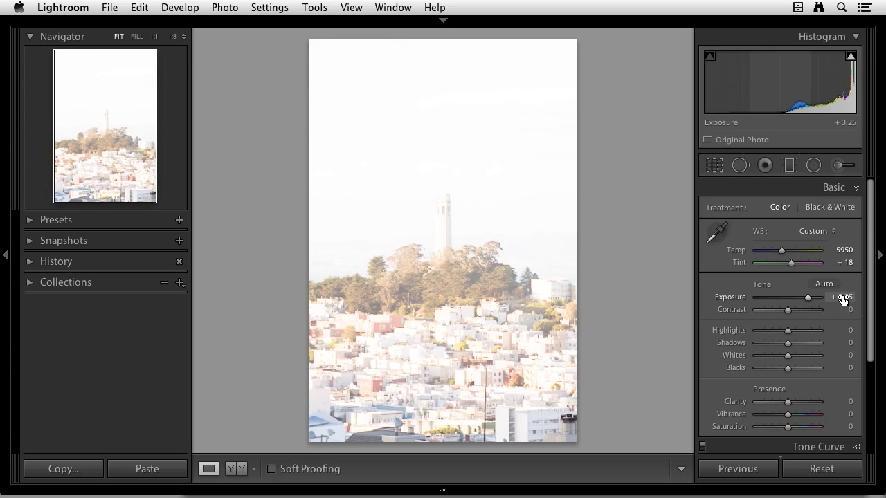
pyautogui.moveTo(843, 299)
pyautogui.mouseDown()
pyautogui.moveTo(832, 299)
pyautogui.moveTo(854, 299)
pyautogui.moveTo(832, 299)
pyautogui.moveTo(840, 297)
pyautogui.mouseUp()
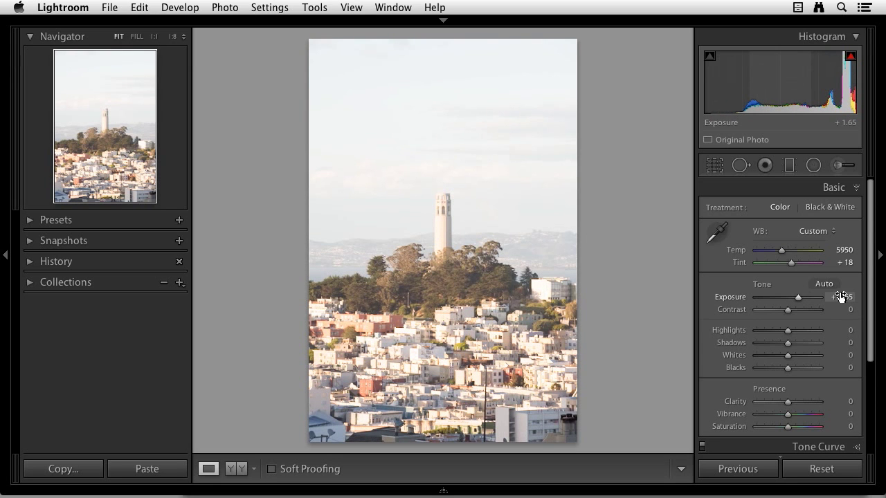
pyautogui.doubleClick(800, 299)
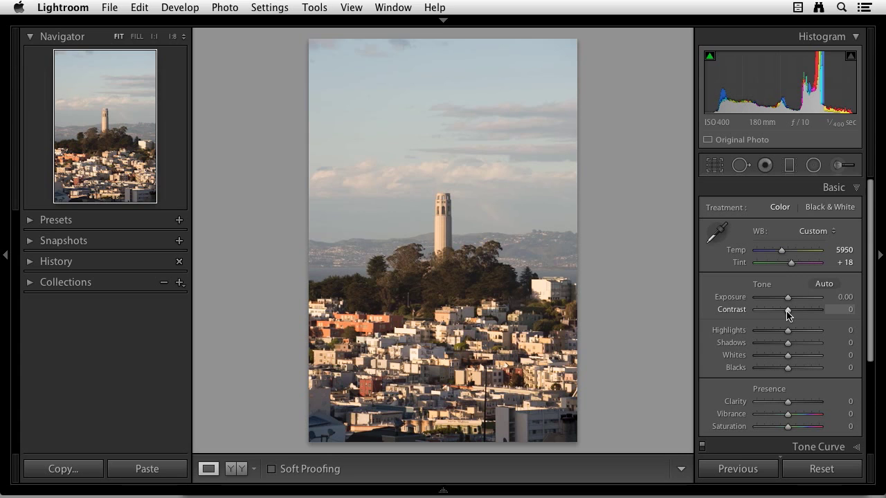
# Step: Try a contrast of -100 and highlights of -100 and +100, resetting each setting to its default
pyautogui.moveTo(787, 313); pyautogui.dragTo(753, 313)
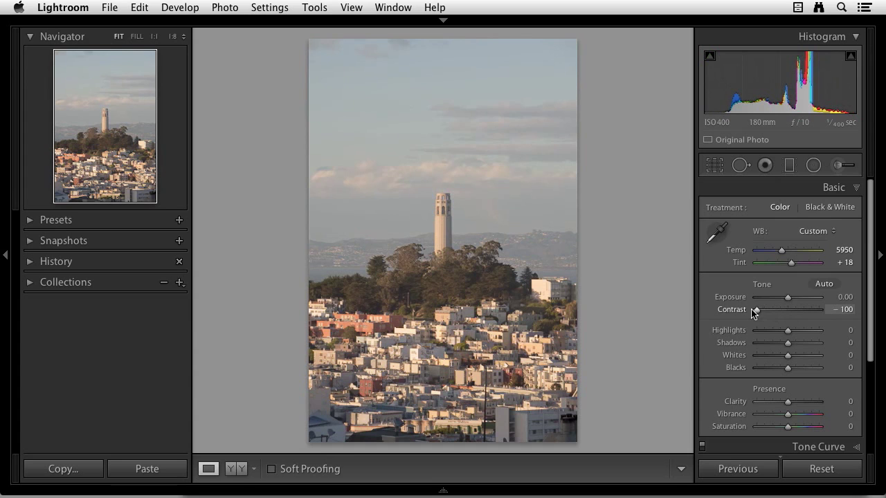
pyautogui.doubleClick(755, 313)
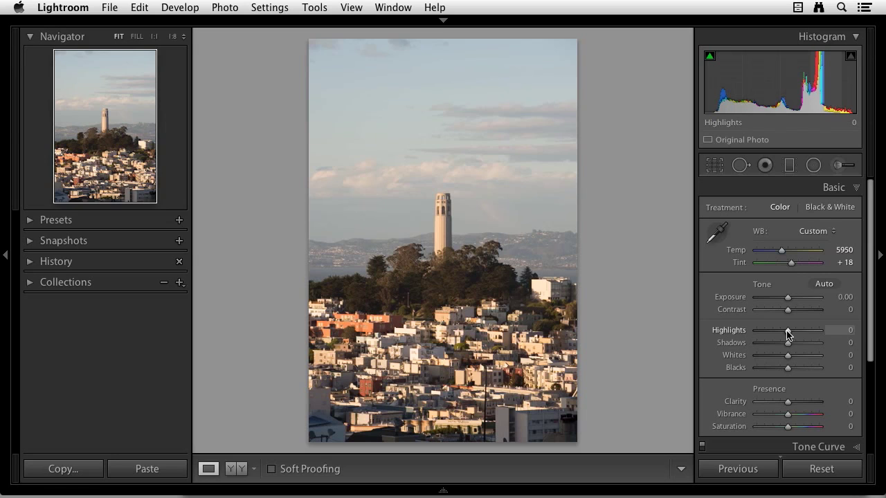
pyautogui.moveTo(787, 335); pyautogui.dragTo(753, 336)
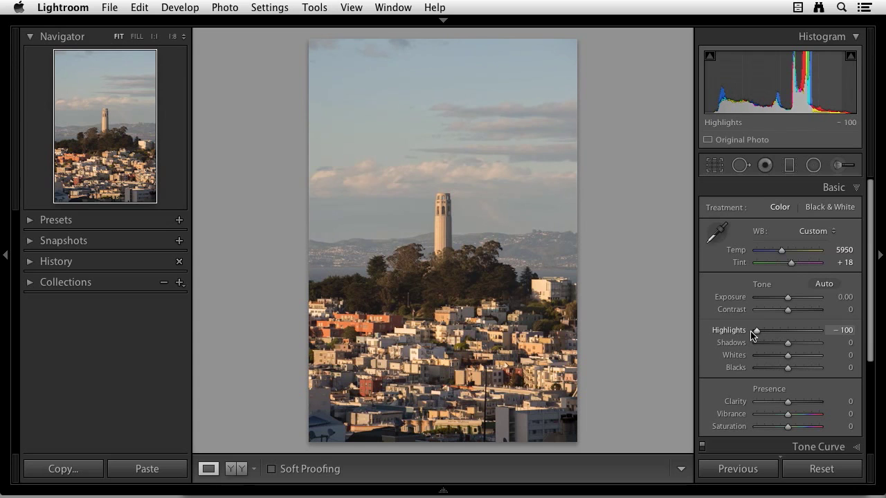
pyautogui.moveTo(757, 334); pyautogui.dragTo(820, 339)
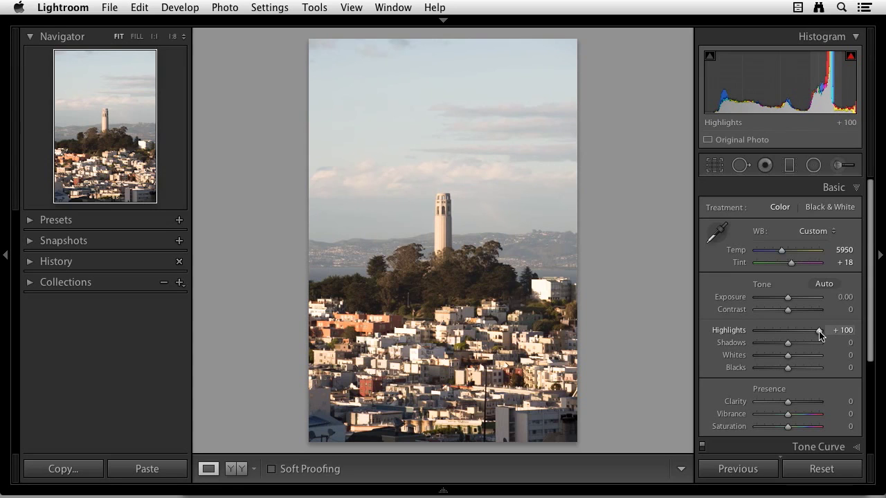
pyautogui.doubleClick(820, 331)
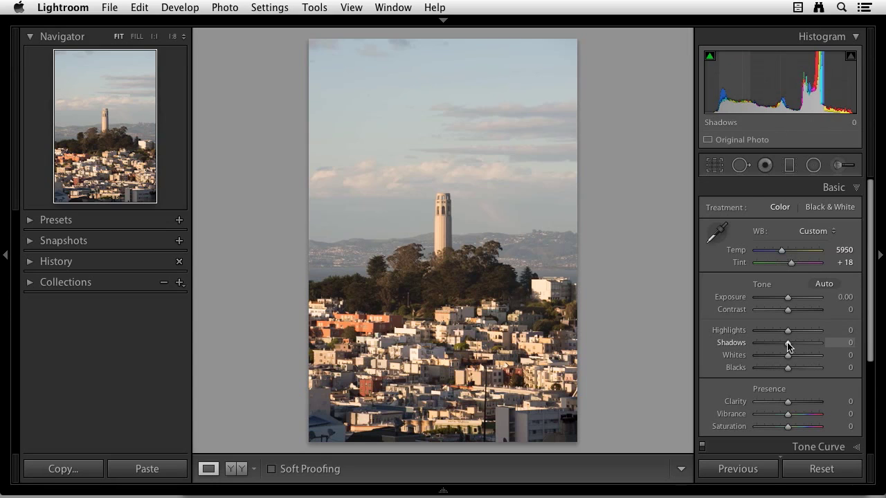
# Step: Raise the photo's shadows to +92 and bring them back down to +54
pyautogui.moveTo(790, 346); pyautogui.dragTo(818, 346)
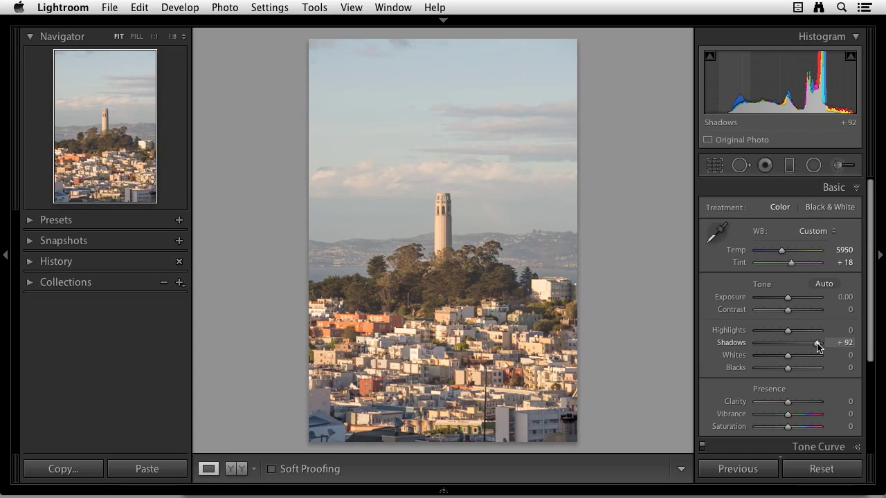
pyautogui.moveTo(818, 346); pyautogui.dragTo(805, 348)
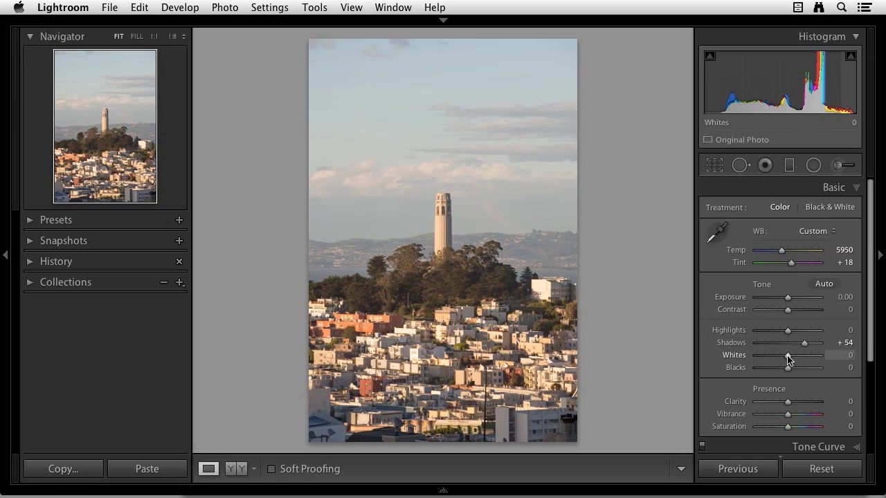
# Step: Try whites at +51 and blacks at -76, checking the clipping indicator for each and resetting both settings to their defaults
pyautogui.moveTo(788, 359); pyautogui.dragTo(805, 359)
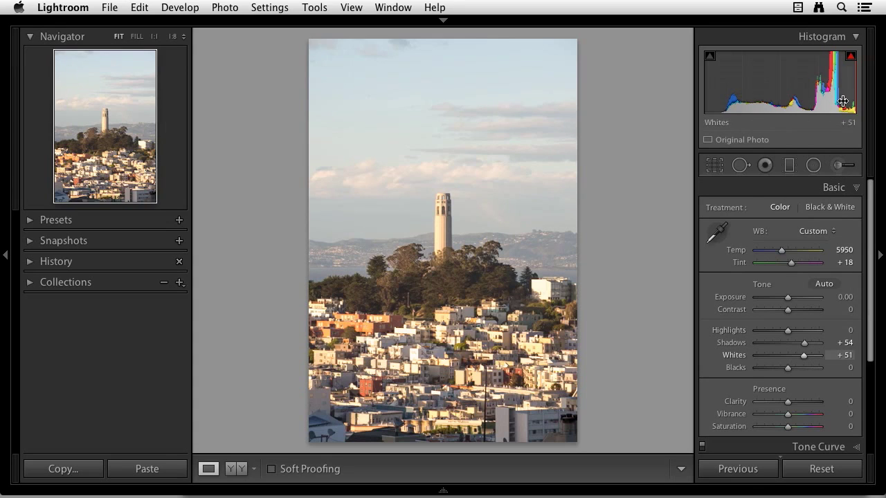
pyautogui.click(854, 63)
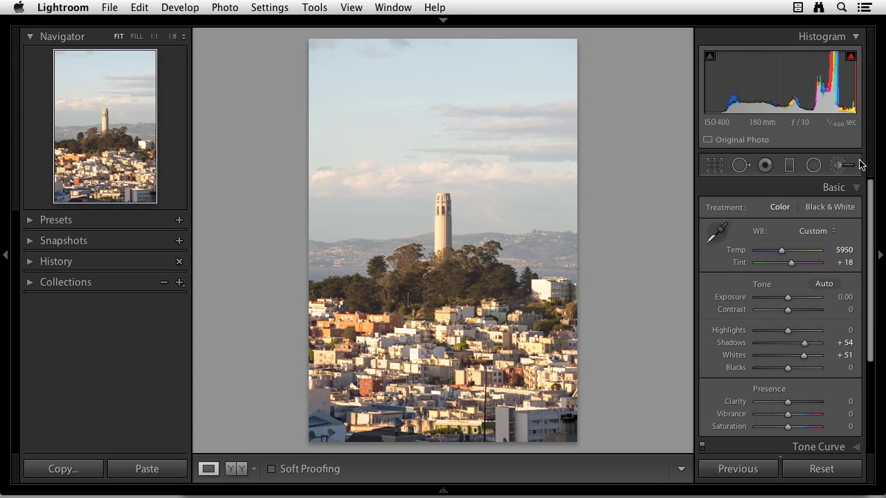
pyautogui.doubleClick(803, 356)
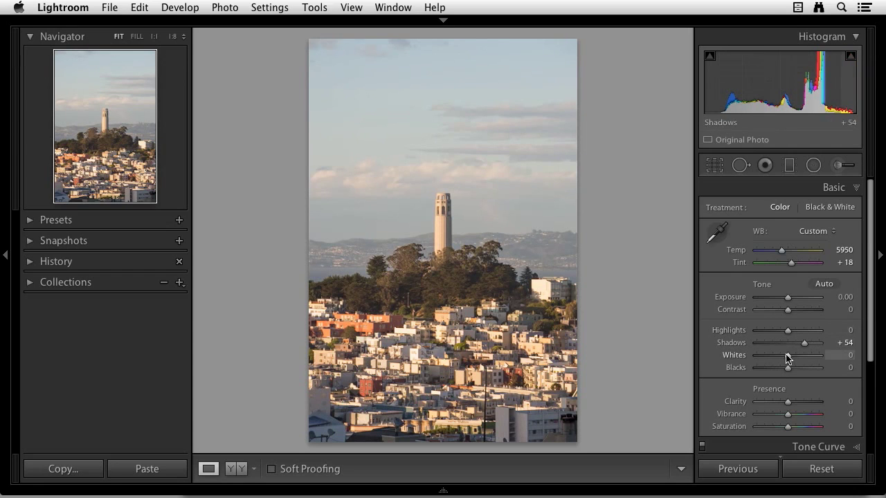
pyautogui.moveTo(788, 369); pyautogui.dragTo(765, 369)
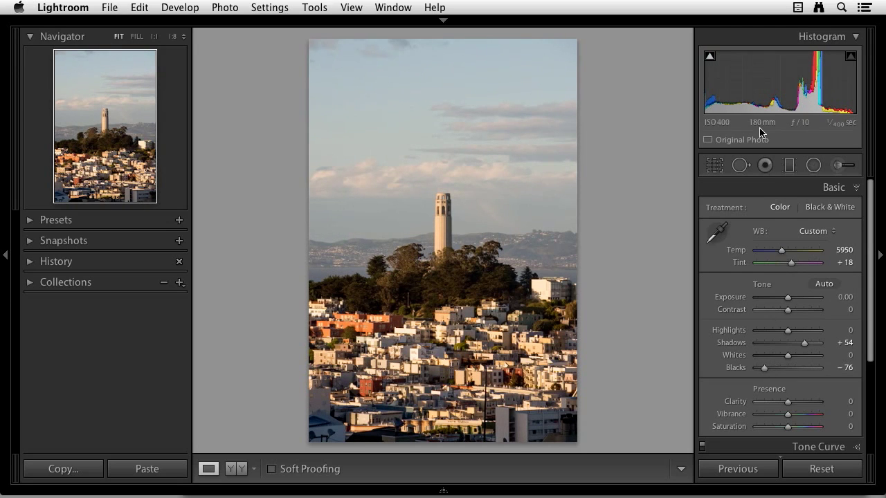
pyautogui.click(711, 57)
pyautogui.doubleClick(765, 367)
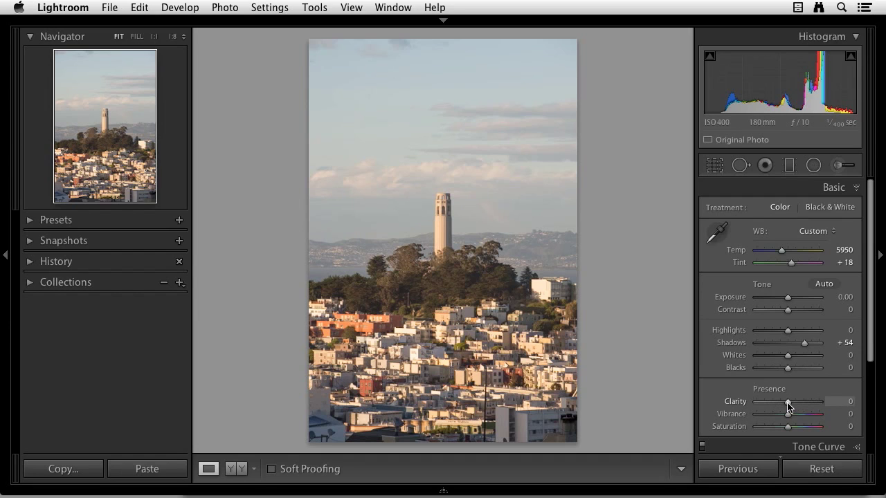
# Step: Try a clarity of -76, a lower vibrance and a saturation of -31, resetting each setting to its default
pyautogui.moveTo(789, 404); pyautogui.dragTo(764, 406)
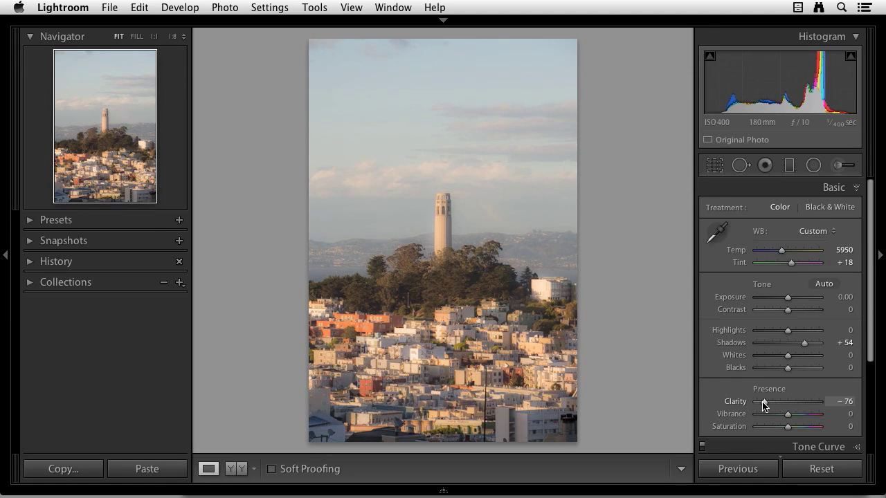
pyautogui.doubleClick(764, 406)
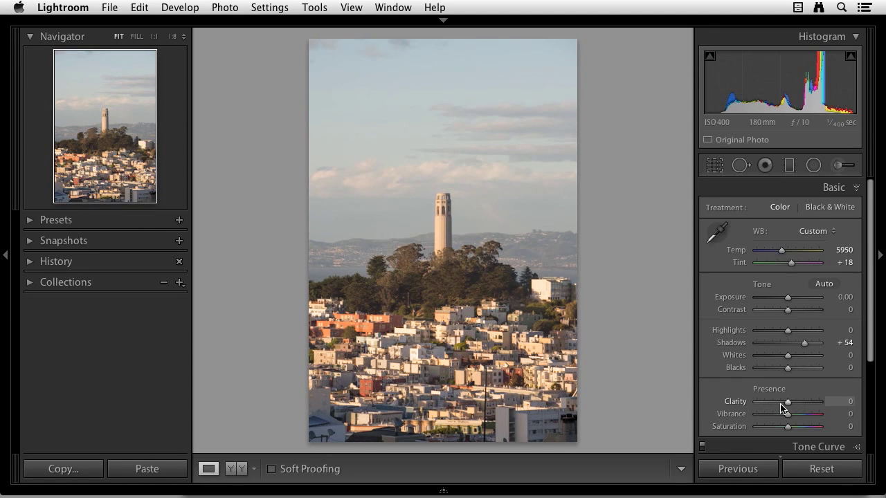
pyautogui.moveTo(788, 416)
pyautogui.mouseDown()
pyautogui.moveTo(805, 419)
pyautogui.moveTo(776, 418)
pyautogui.mouseUp()
pyautogui.doubleClick(776, 414)
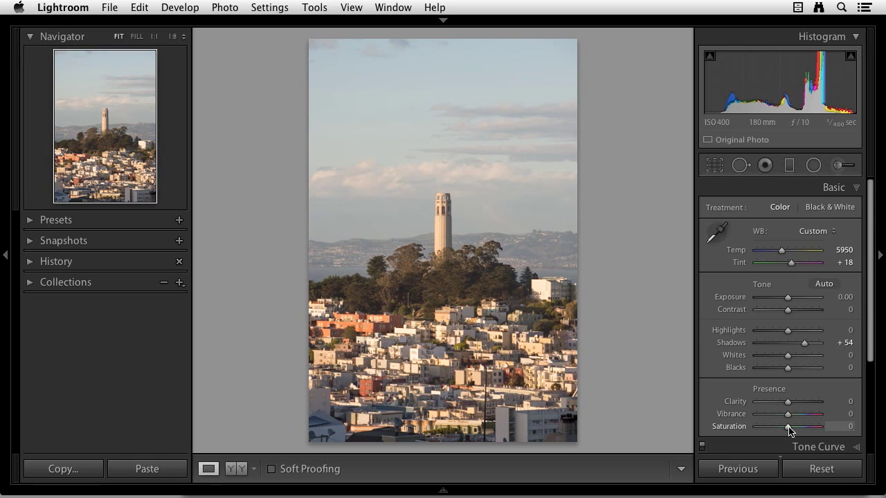
pyautogui.moveTo(789, 430)
pyautogui.mouseDown()
pyautogui.moveTo(802, 432)
pyautogui.moveTo(780, 431)
pyautogui.mouseUp()
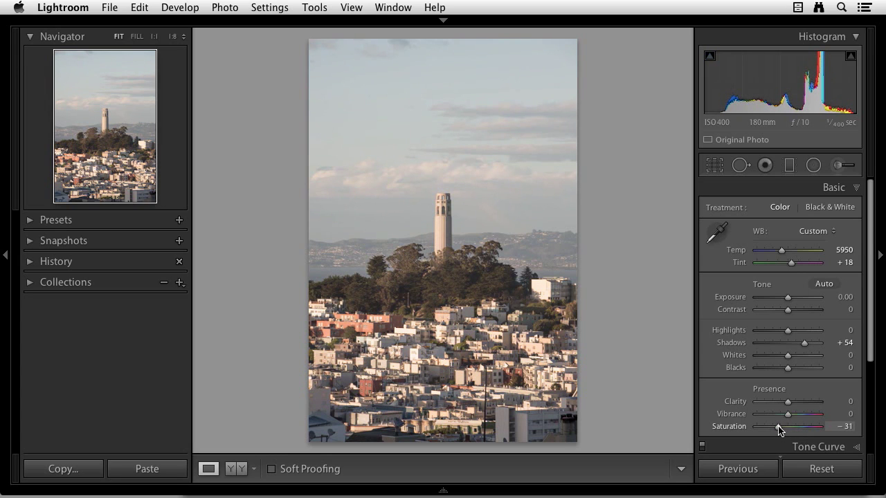
pyautogui.doubleClick(779, 427)
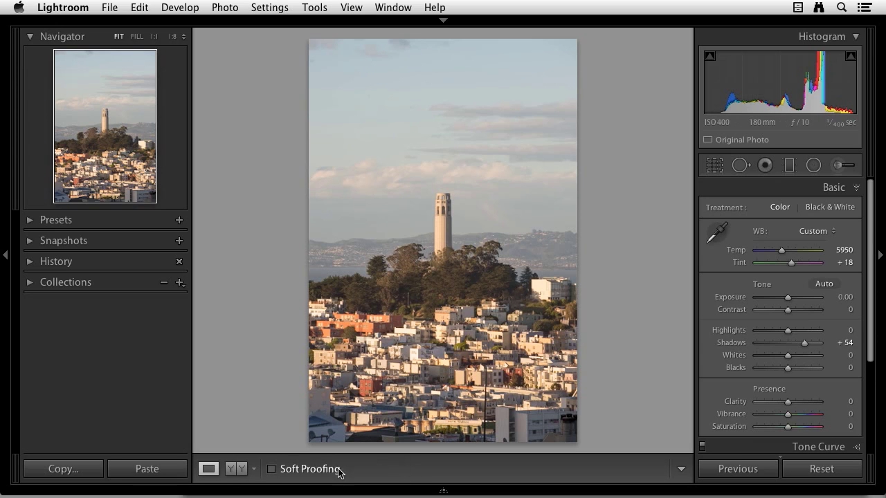
# Step: Compare the photo before and after the adjustments side by side, and return to the single-photo view
pyautogui.click(236, 470)
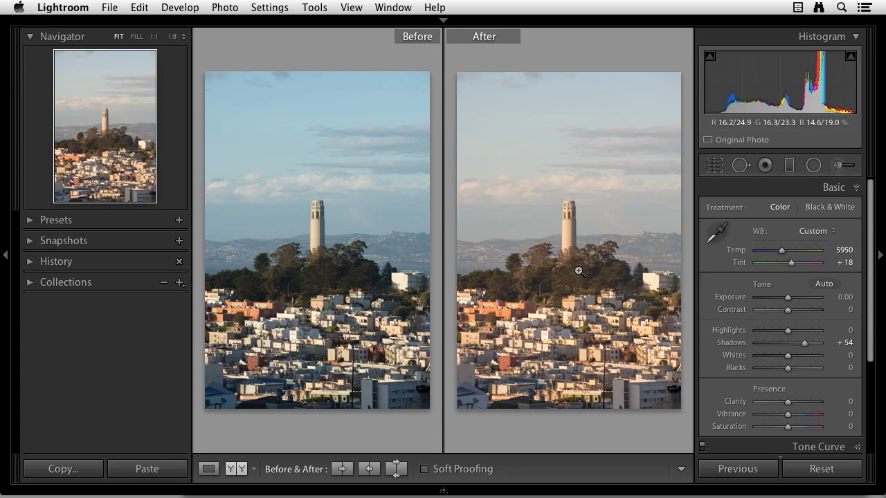
pyautogui.press('y')
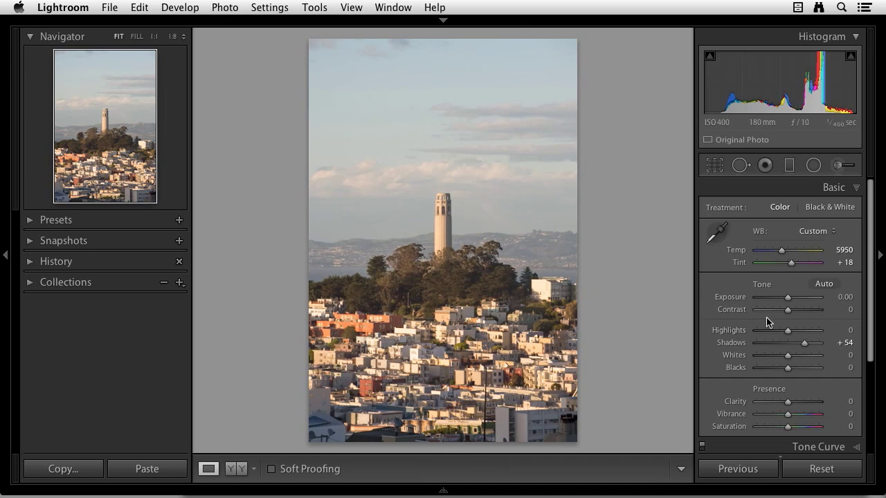
# Step: Look over the Tone Curve and HSL luminance adjustments, and reopen the Basic adjustments
pyautogui.scroll(-5, 789, 332)
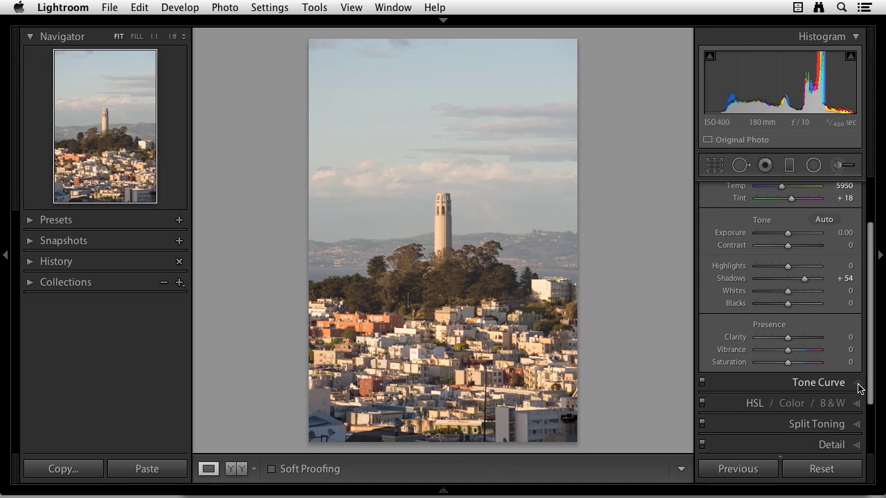
pyautogui.click(858, 385)
pyautogui.scroll(-1, 857, 388)
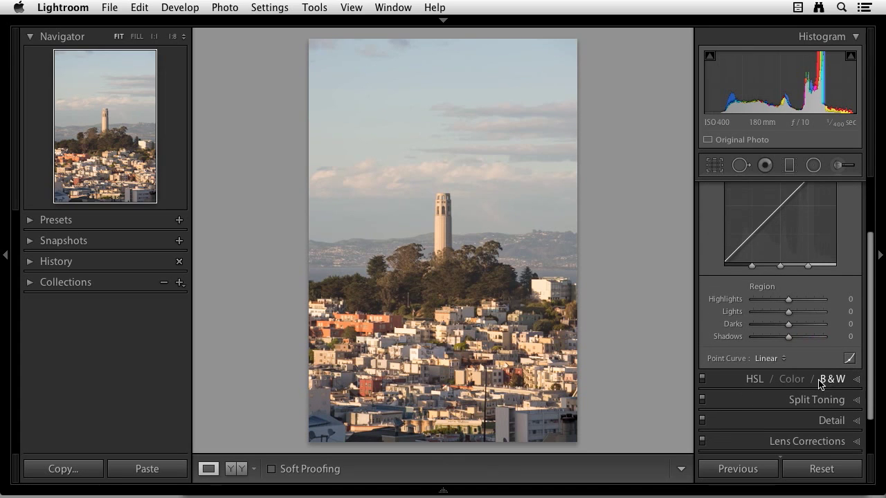
pyautogui.click(857, 381)
pyautogui.scroll(2, 850, 291)
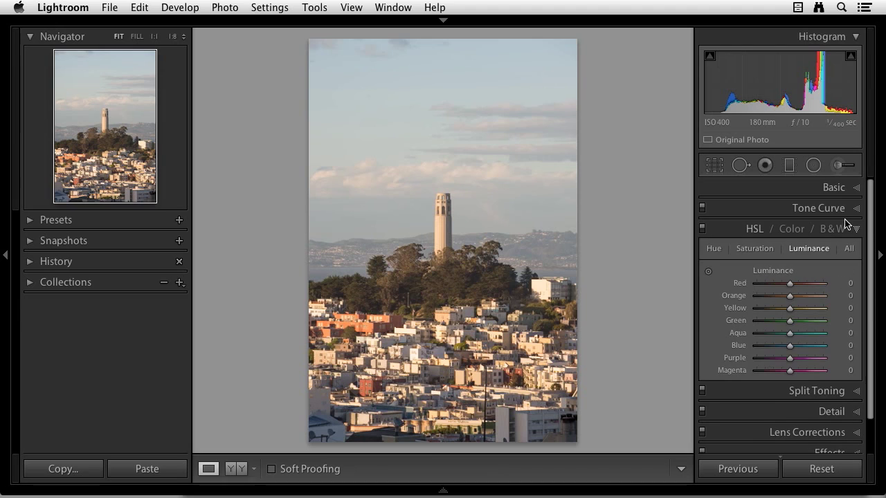
pyautogui.click(857, 189)
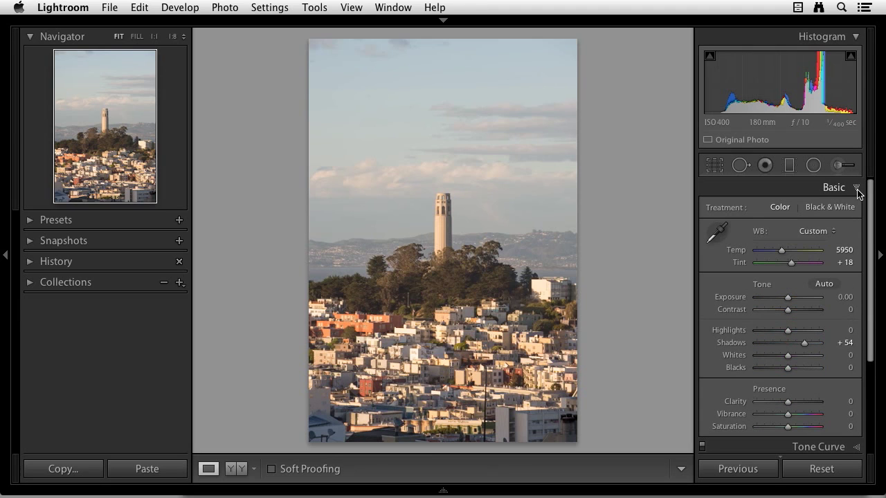